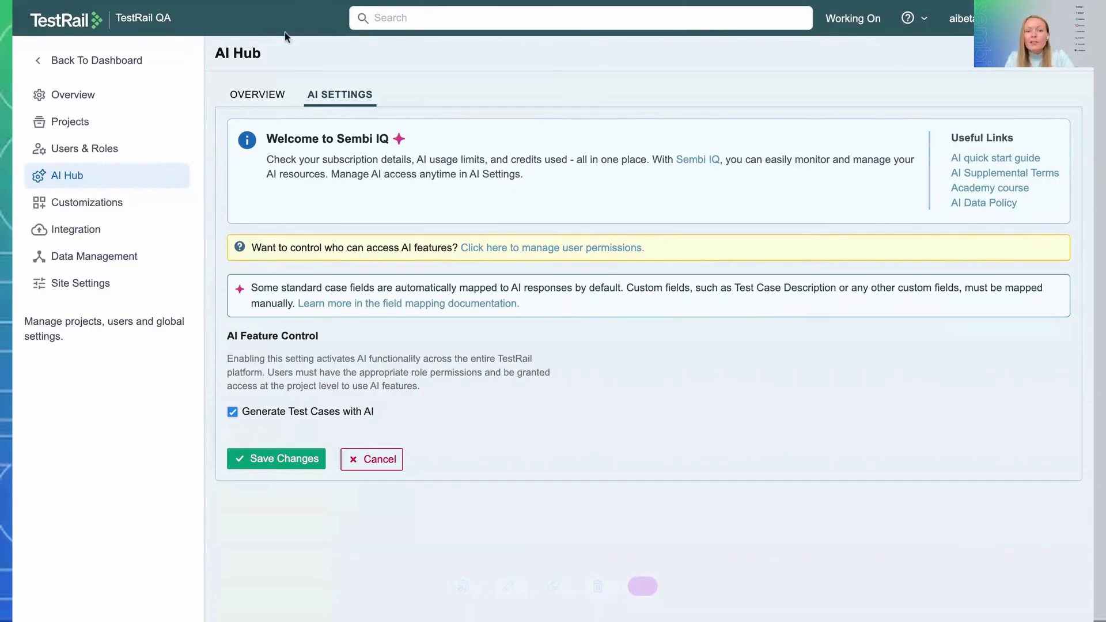
Check the AI credit balance in the AI Hub, and inspect the Designer role's permission to generate test cases with AI.
click(258, 94)
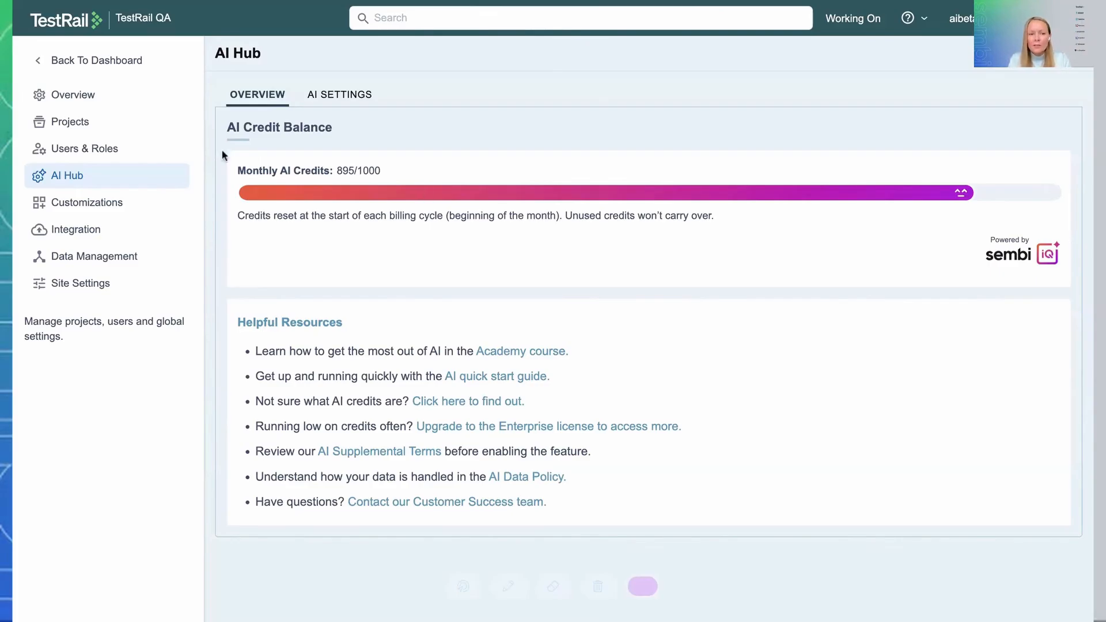
click(106, 156)
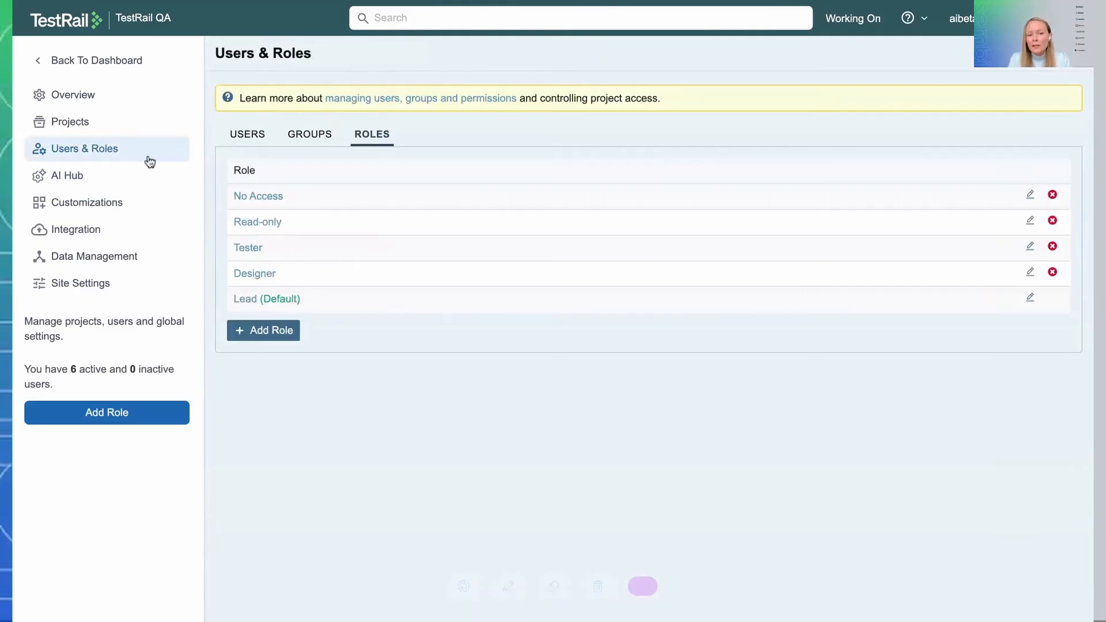
click(1029, 275)
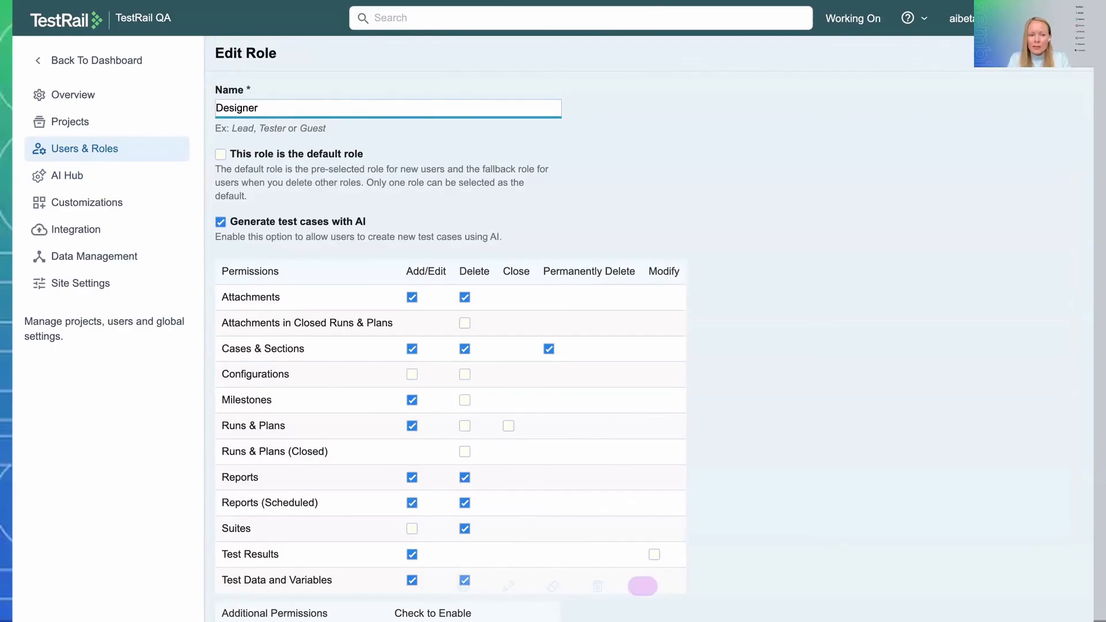
click(63, 130)
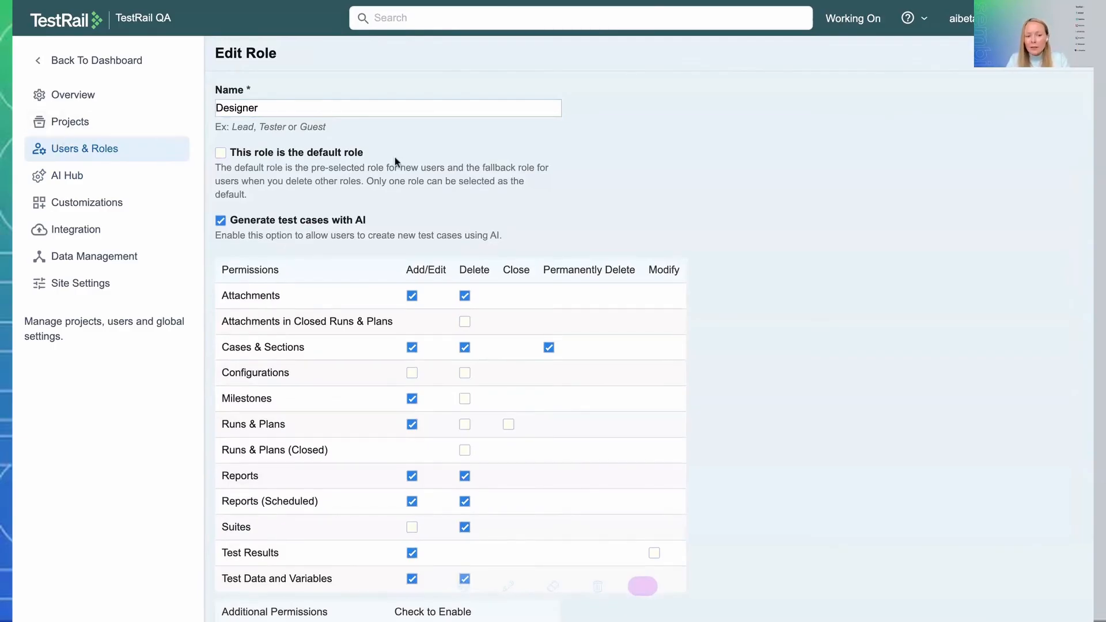
Open the AI Demo project's settings and check its AI test case generation option.
click(69, 122)
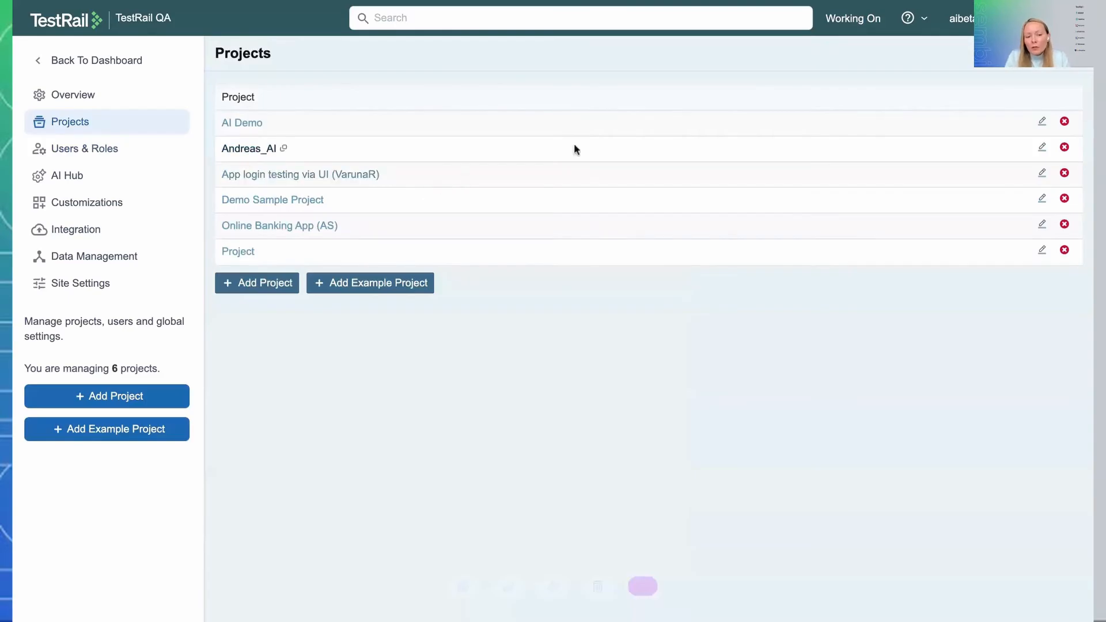
click(1041, 122)
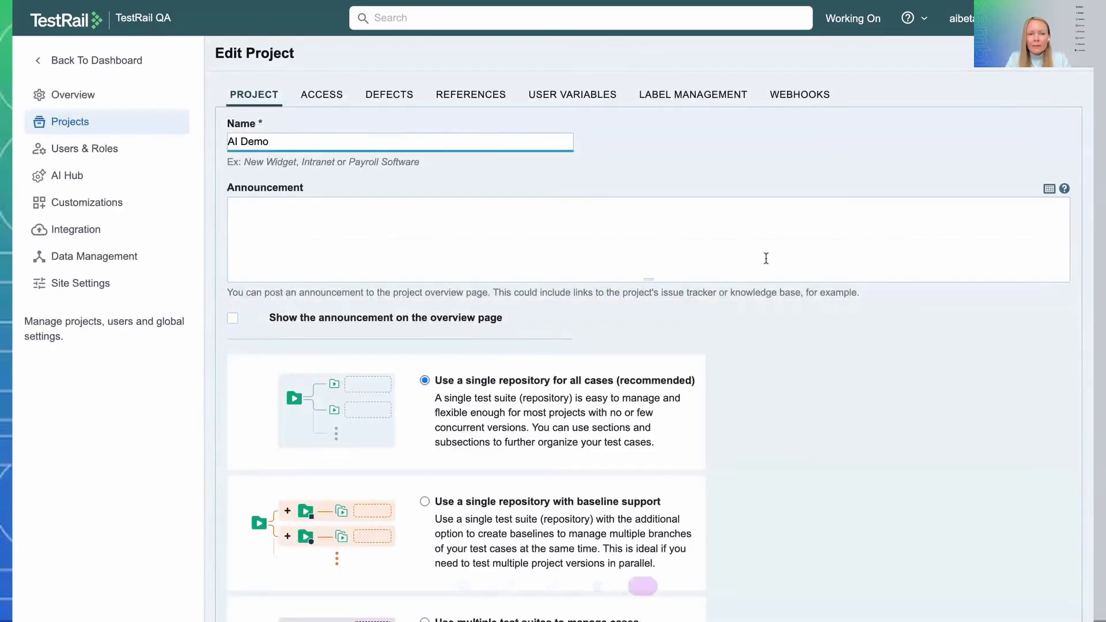
scroll(765, 257, down, 1)
scroll(765, 257, down, 6)
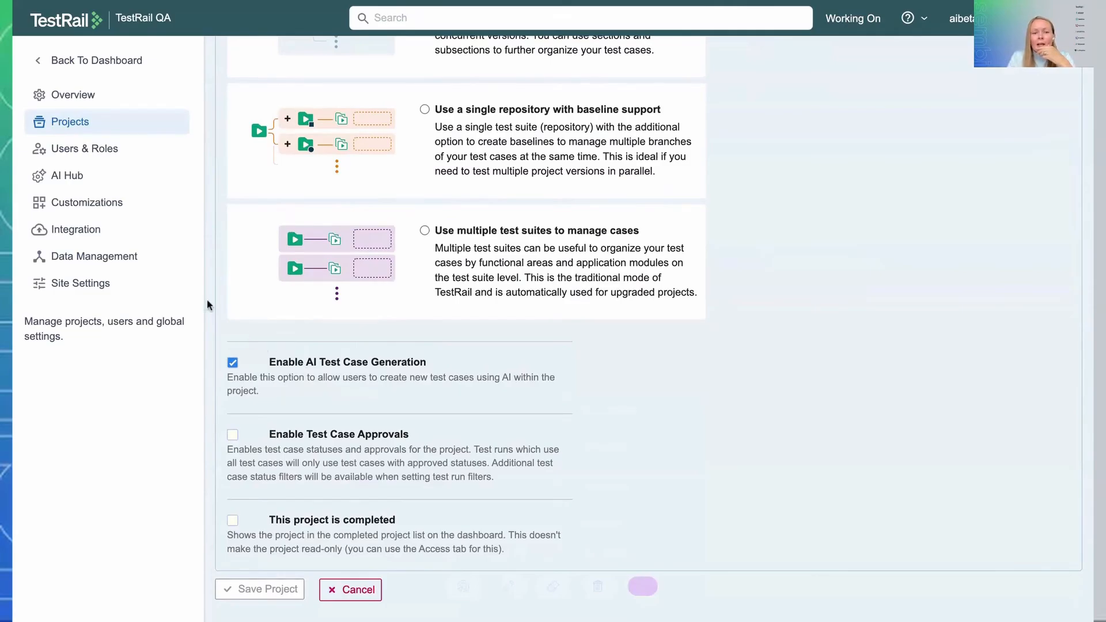
Review the AI mappings of the case fields in the site customizations.
click(75, 204)
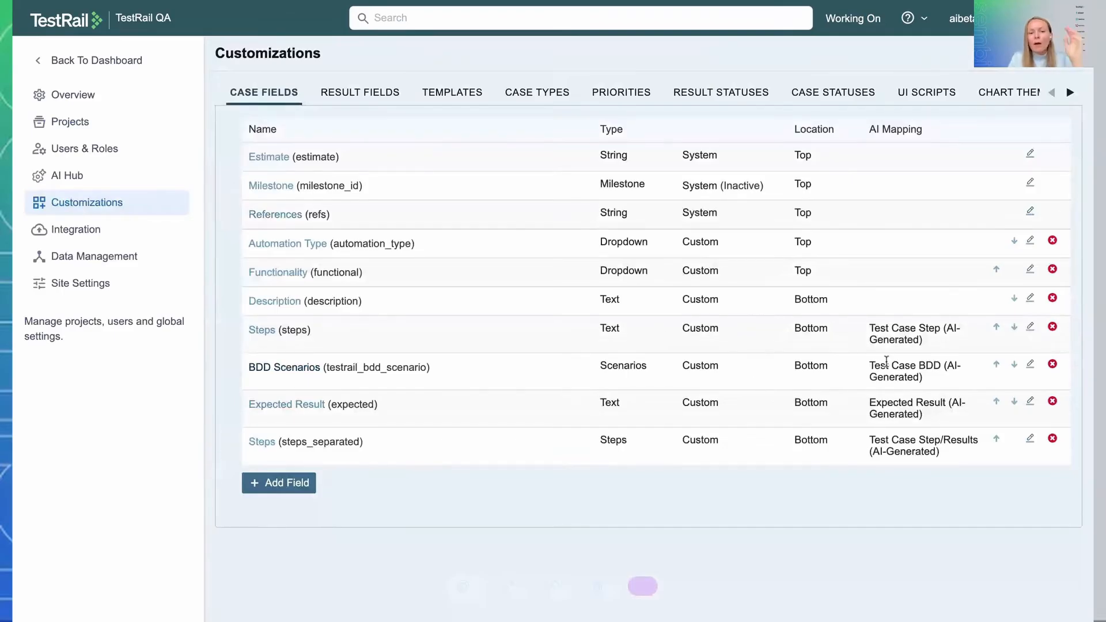
drag(870, 328, 961, 455)
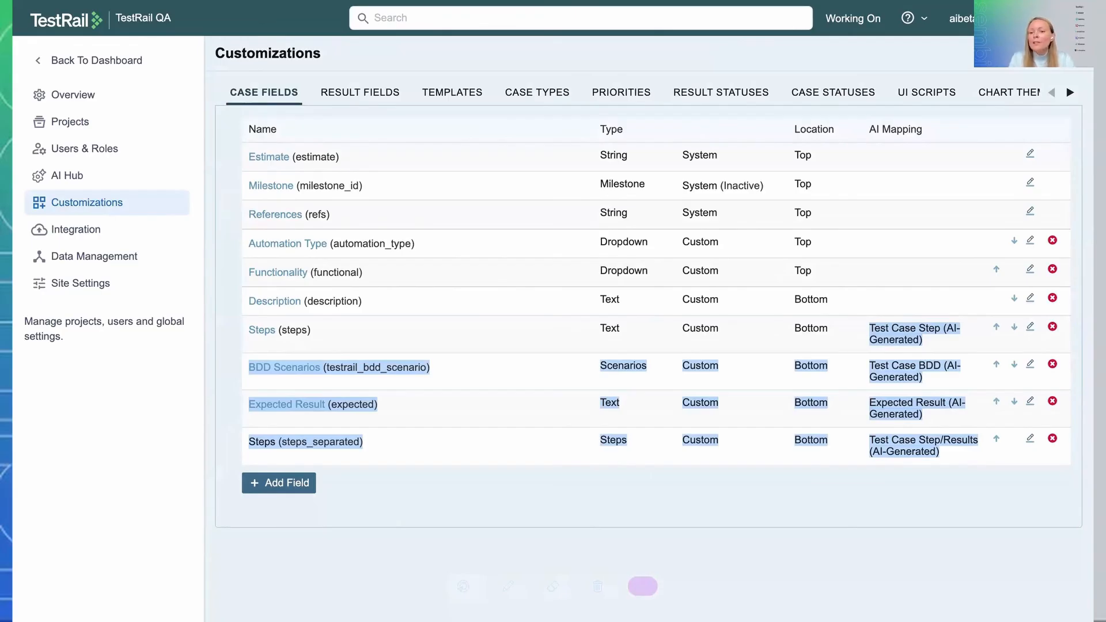
click(777, 447)
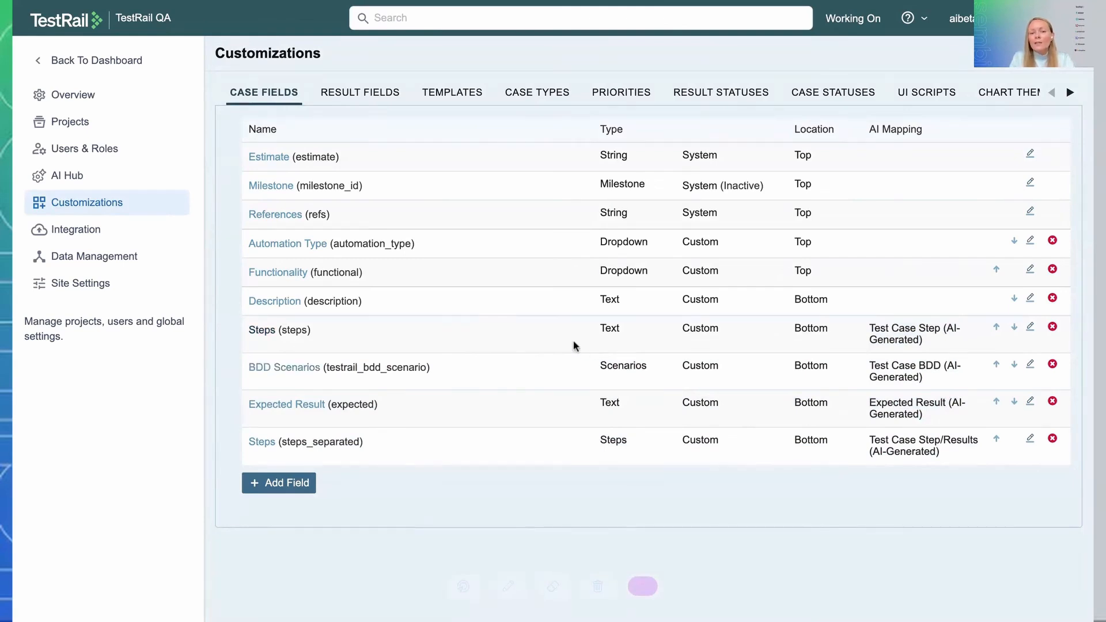
Map the Description case field to Test Case Description (AI-Generated) and save the field.
click(1030, 299)
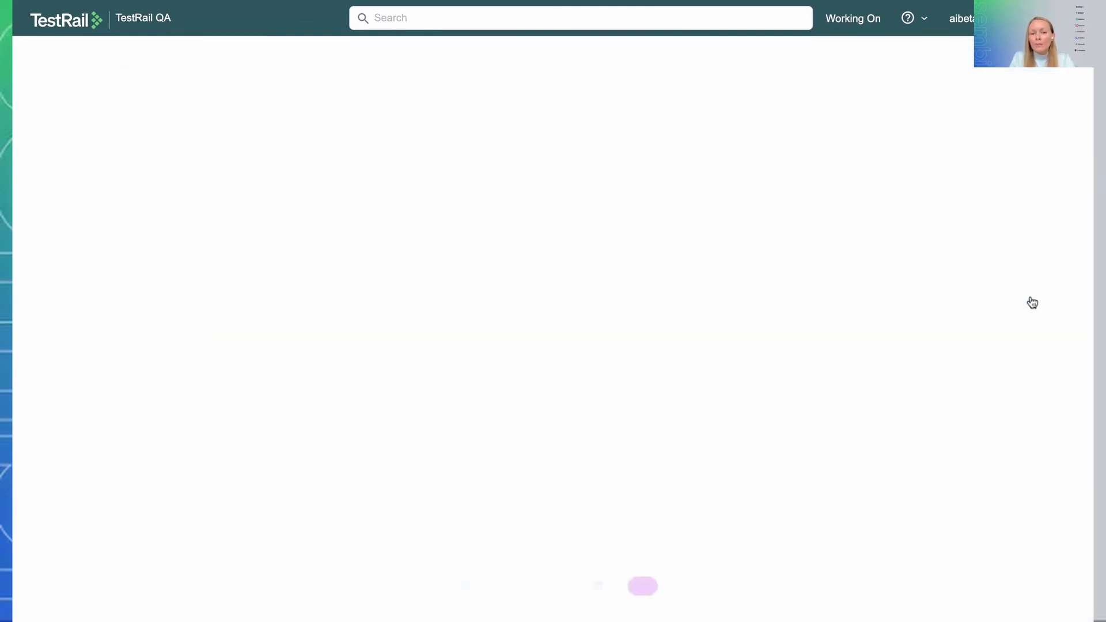
scroll(502, 313, down, 4)
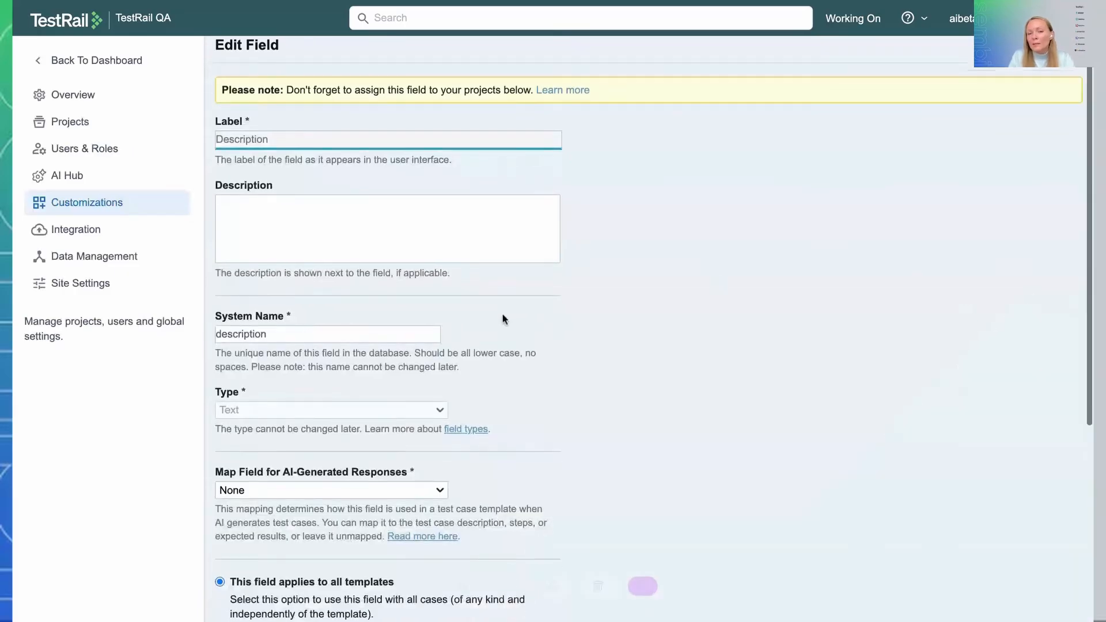
click(385, 292)
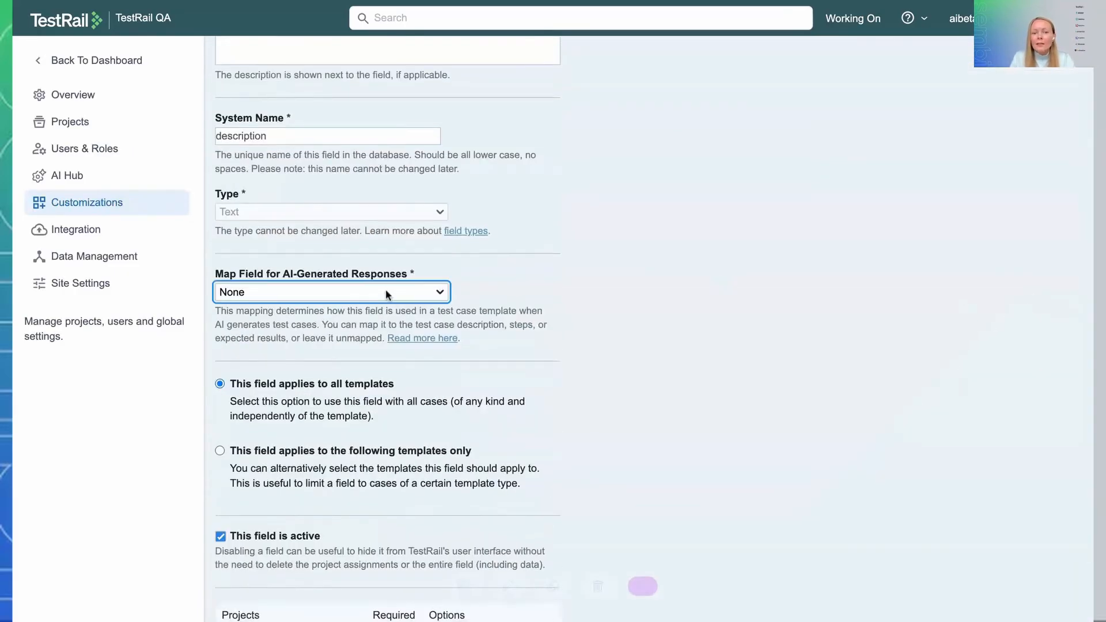
click(382, 310)
scroll(382, 309, down, 2)
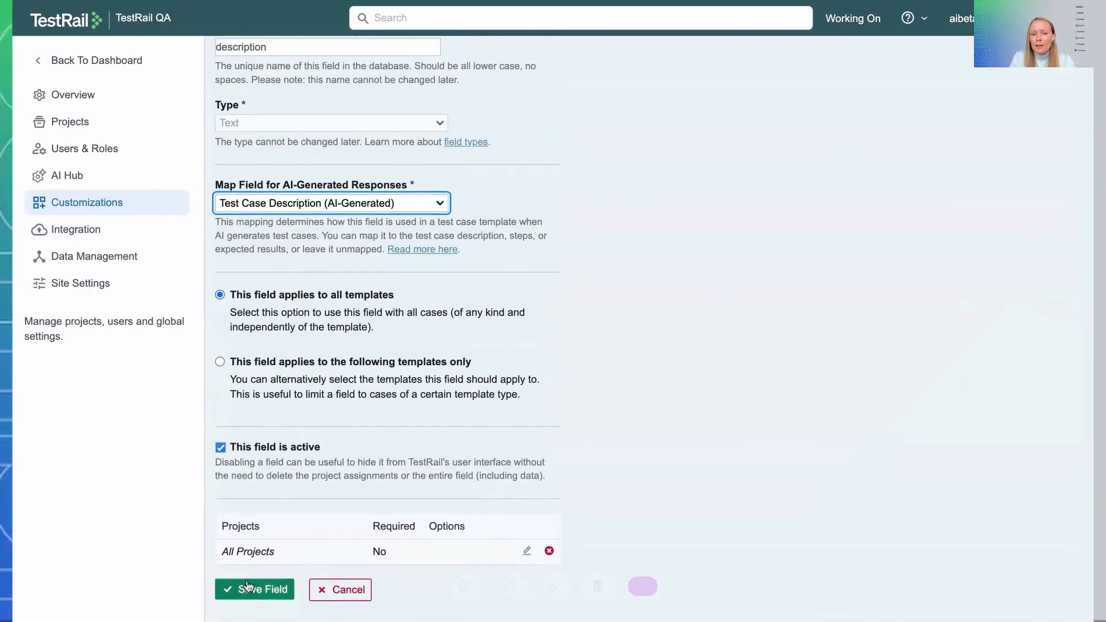
click(248, 589)
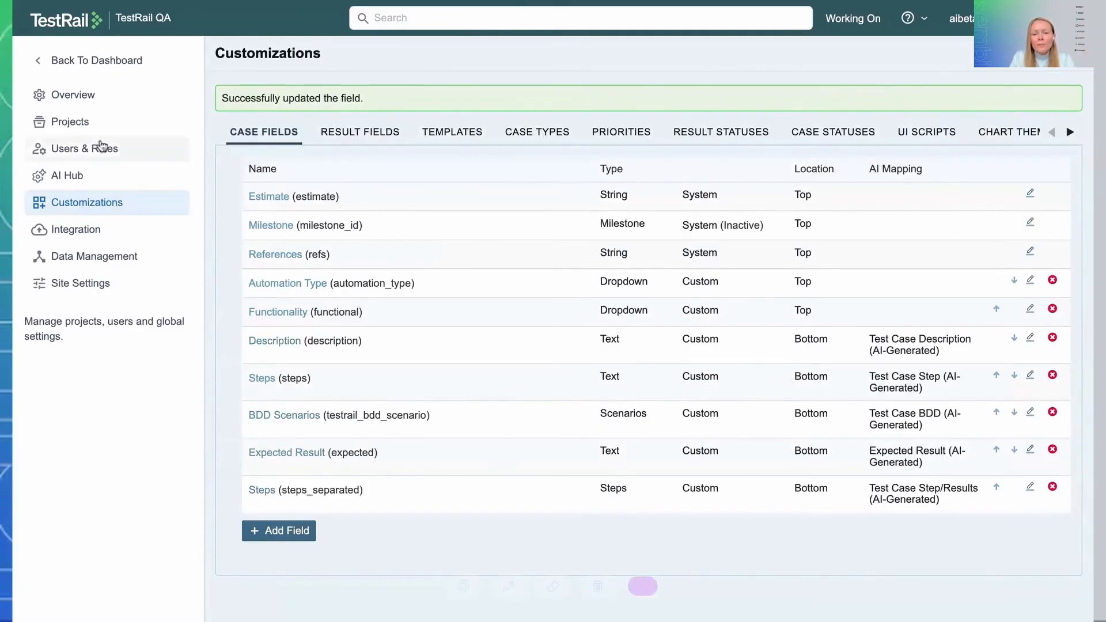
Go to the AI Demo project's test cases from the dashboard and start the AI Test Case Generator.
click(90, 74)
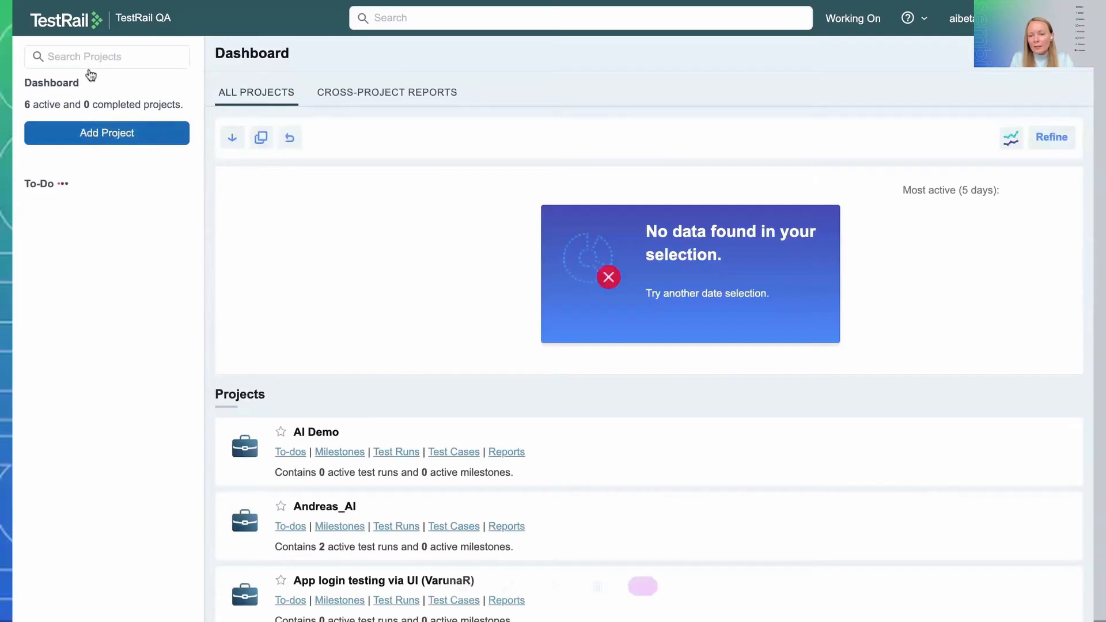
click(452, 452)
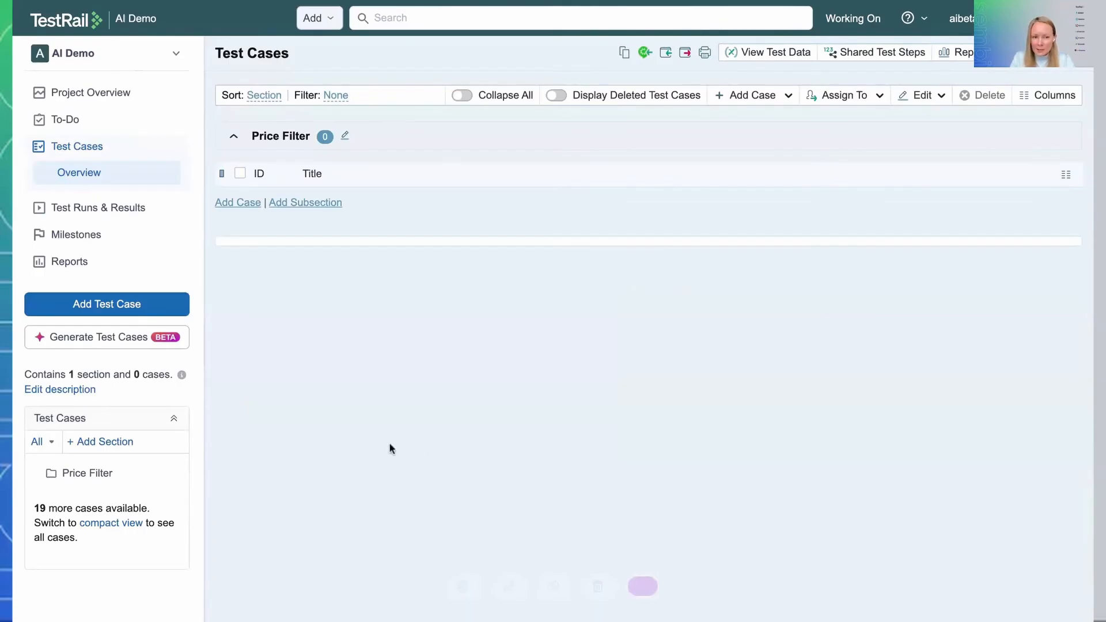
click(140, 343)
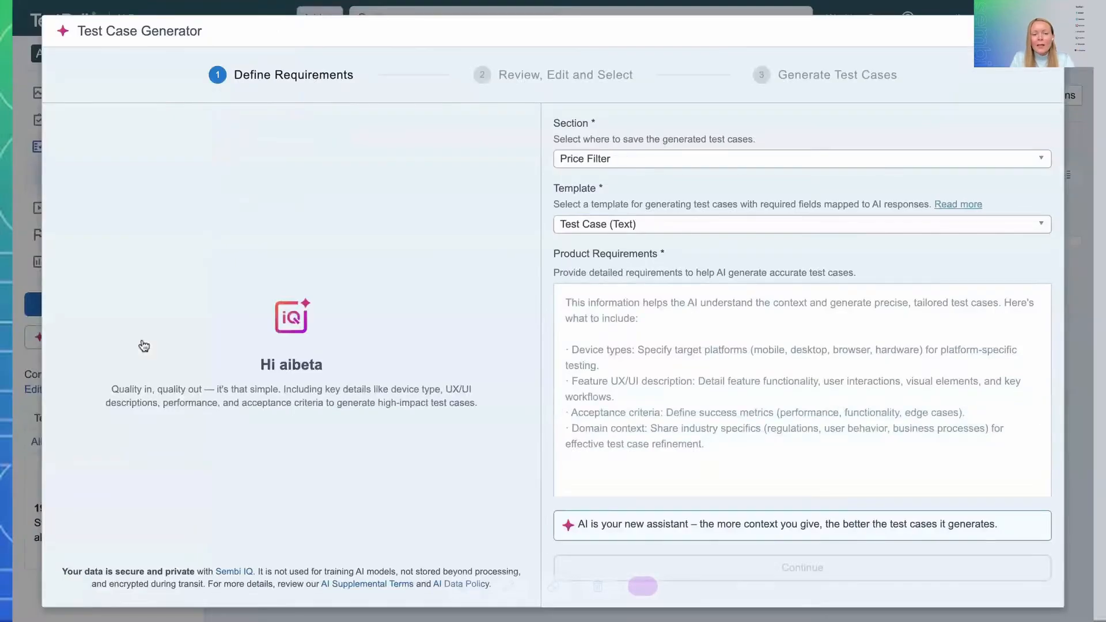
Look through the available sections and templates for the generated test cases without changing the selection.
click(627, 172)
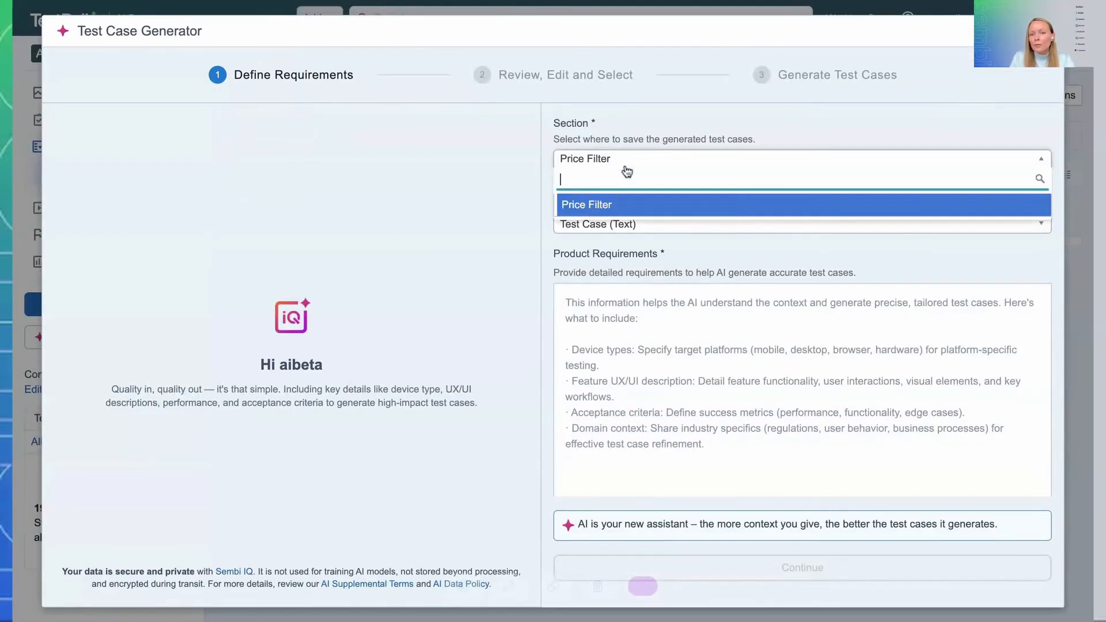
click(531, 167)
click(671, 225)
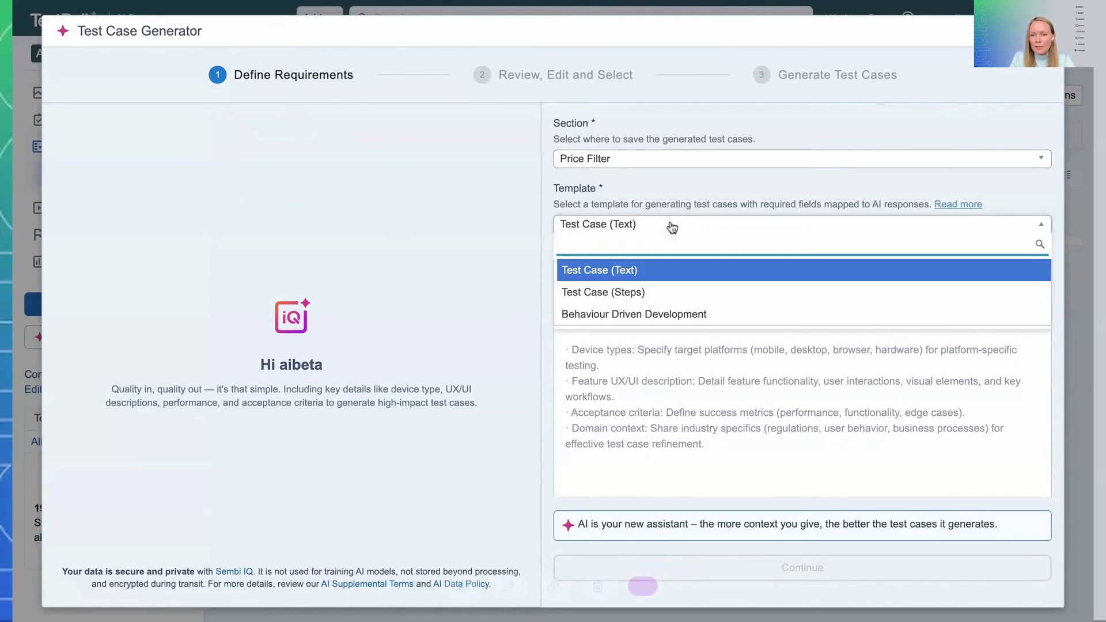
click(669, 190)
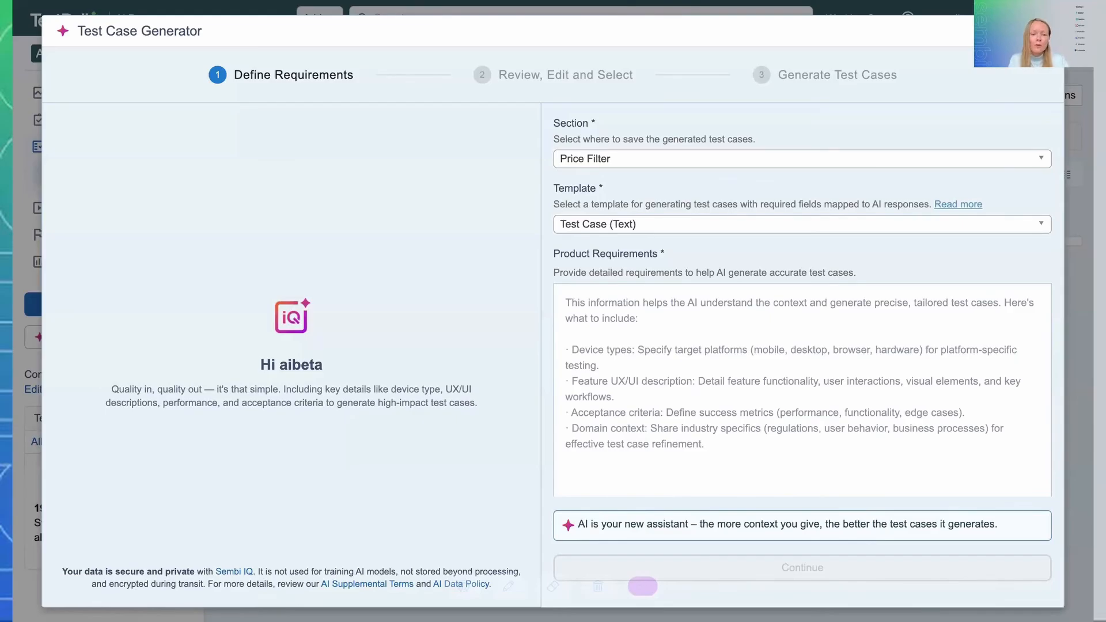
Paste the mobile app's Leaderboard feature specification as the product requirements.
click(566, 303)
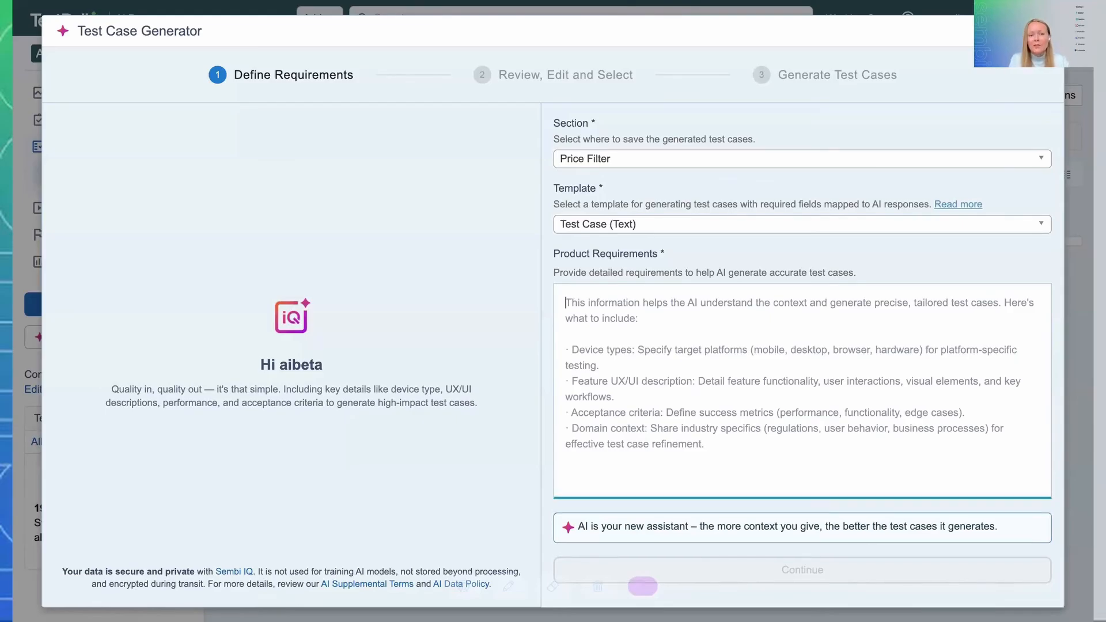
key(ctrl+v)
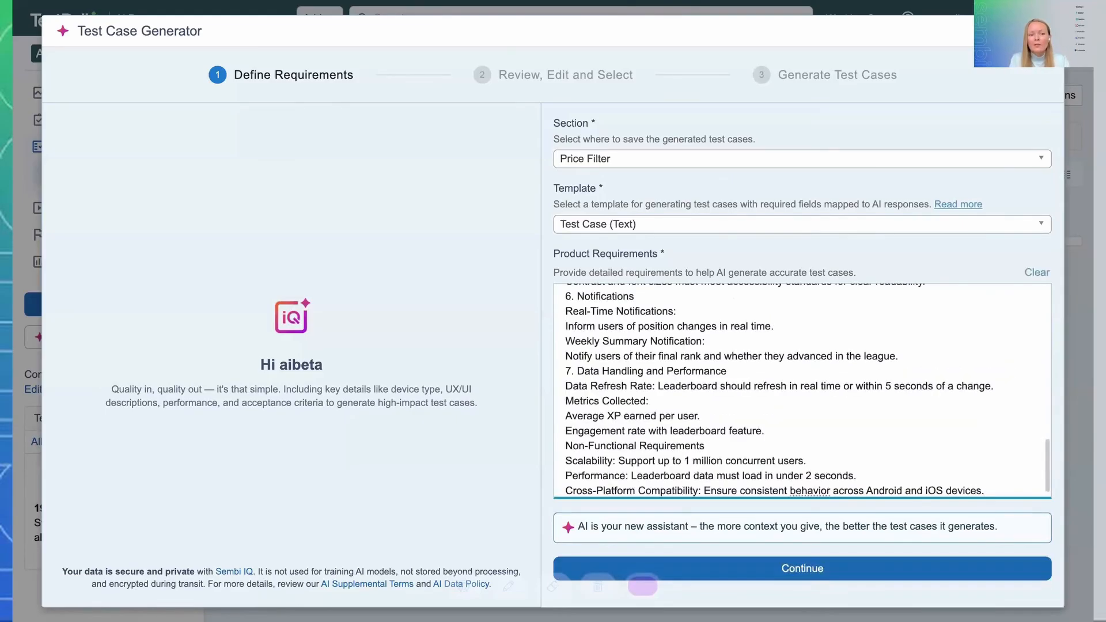
scroll(801, 391, up, 5)
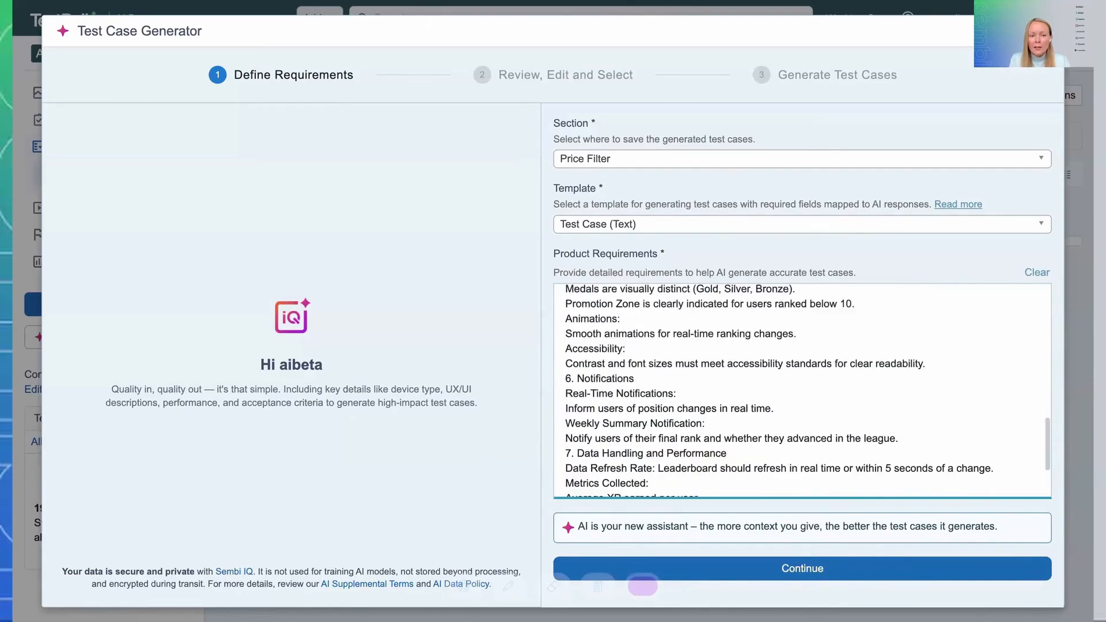
scroll(801, 390, up, 9)
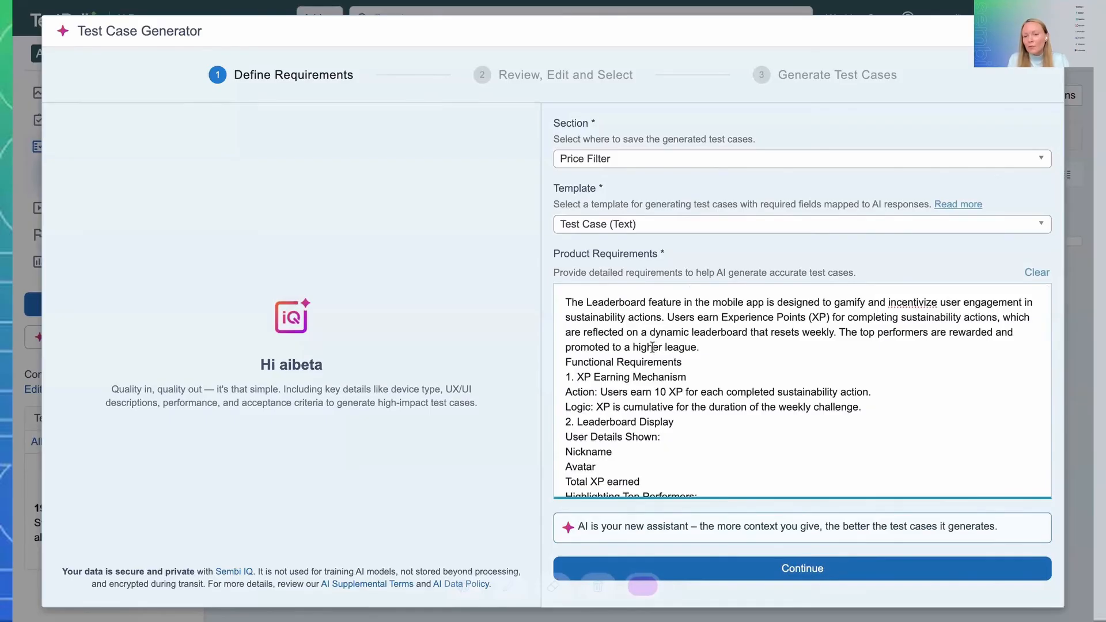
Read through the pasted Leaderboard requirements, from the display rules to the cross-platform compatibility on Android and iOS devices.
scroll(650, 352, down, 5)
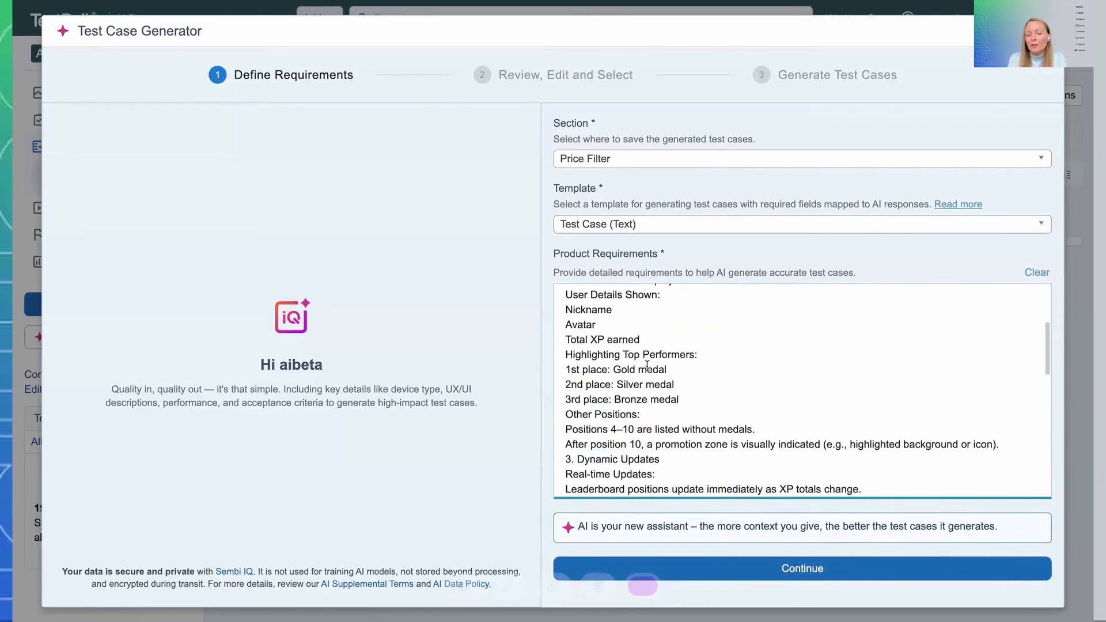
scroll(633, 354, down, 4)
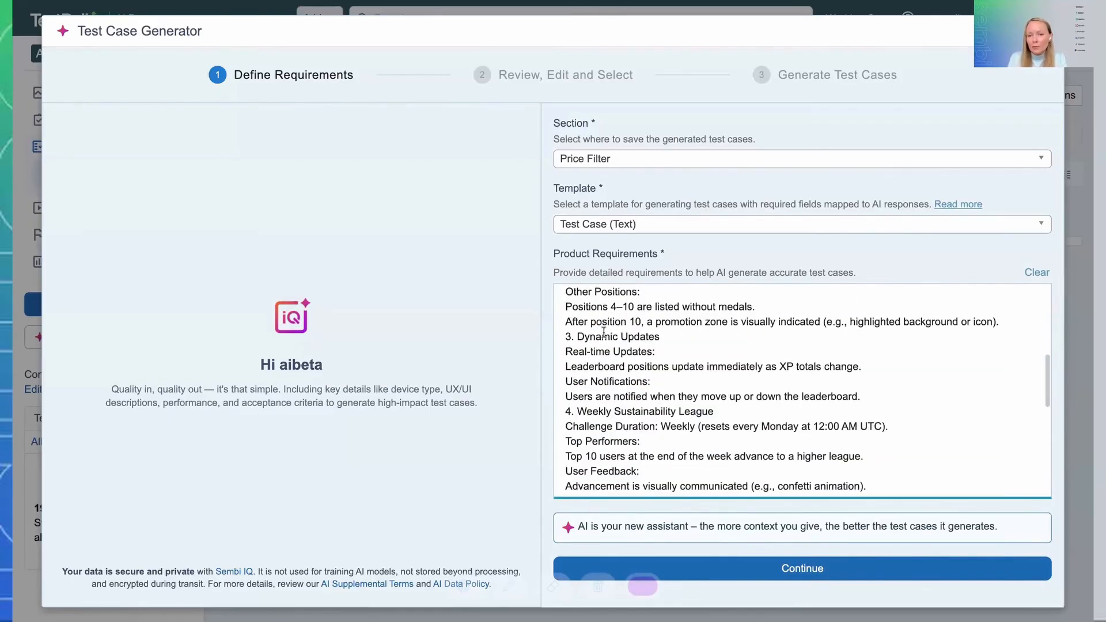
drag(603, 332, 662, 336)
scroll(666, 336, down, 2)
scroll(666, 336, down, 3)
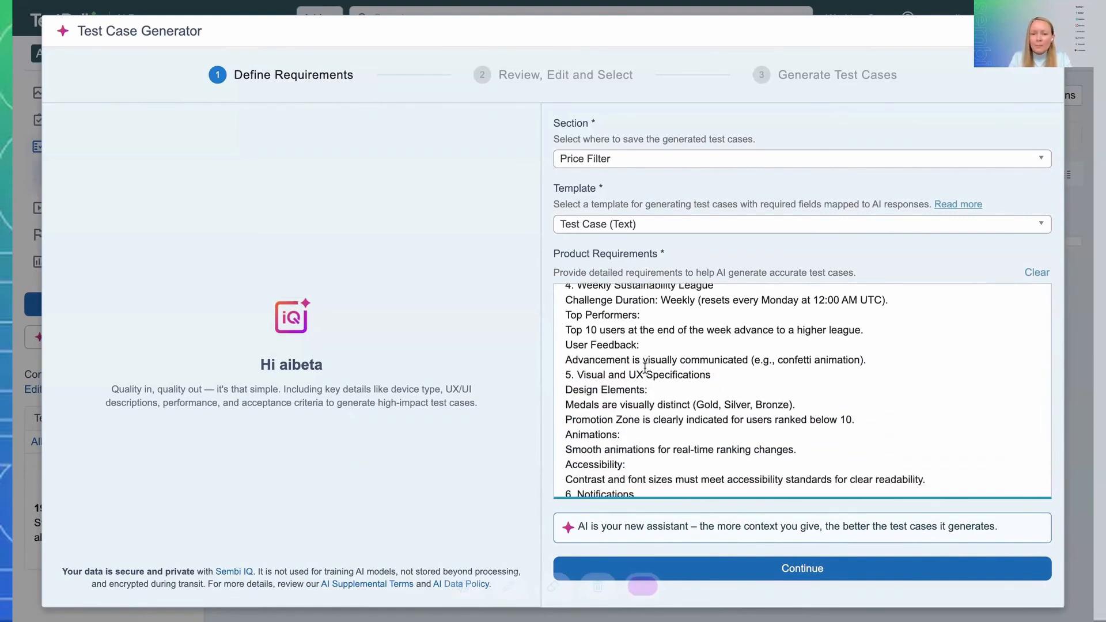
scroll(688, 371, up, 1)
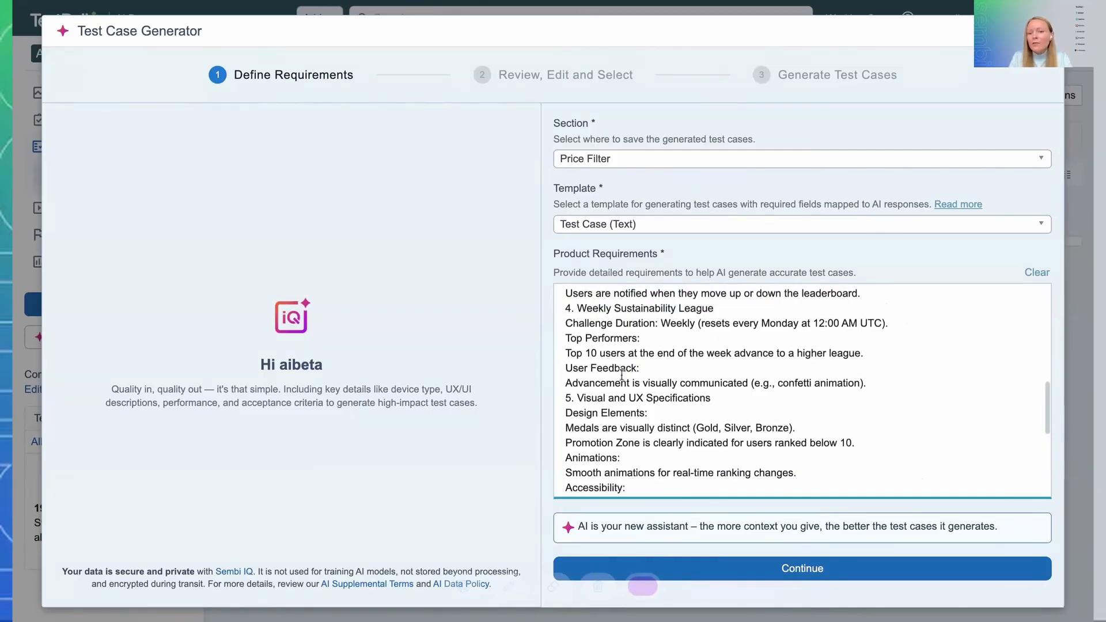
scroll(595, 324, down, 8)
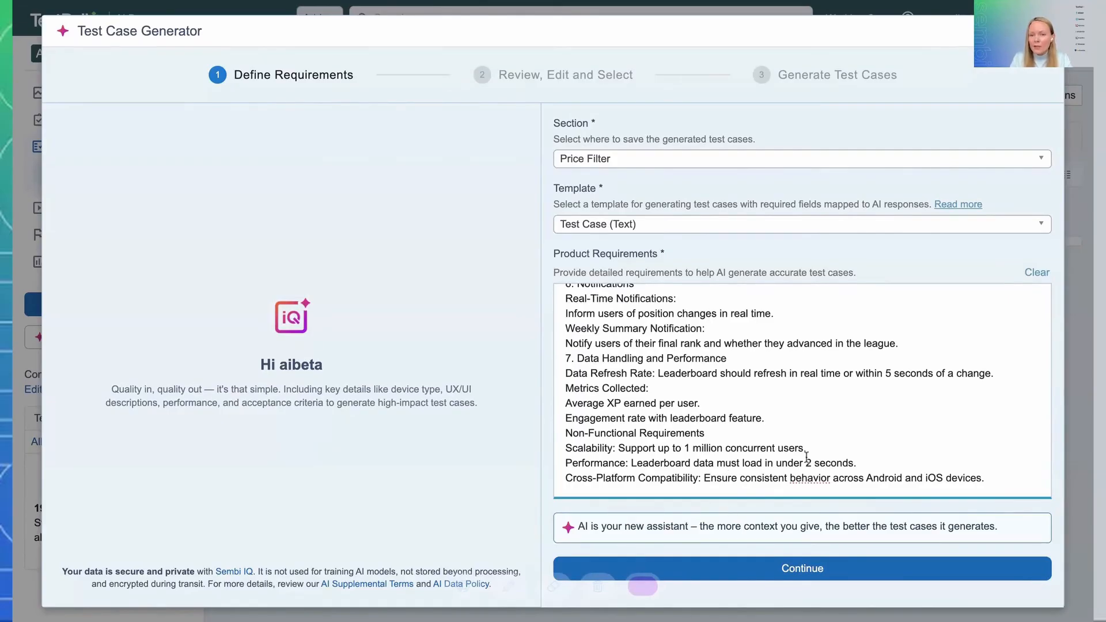
drag(867, 478, 999, 479)
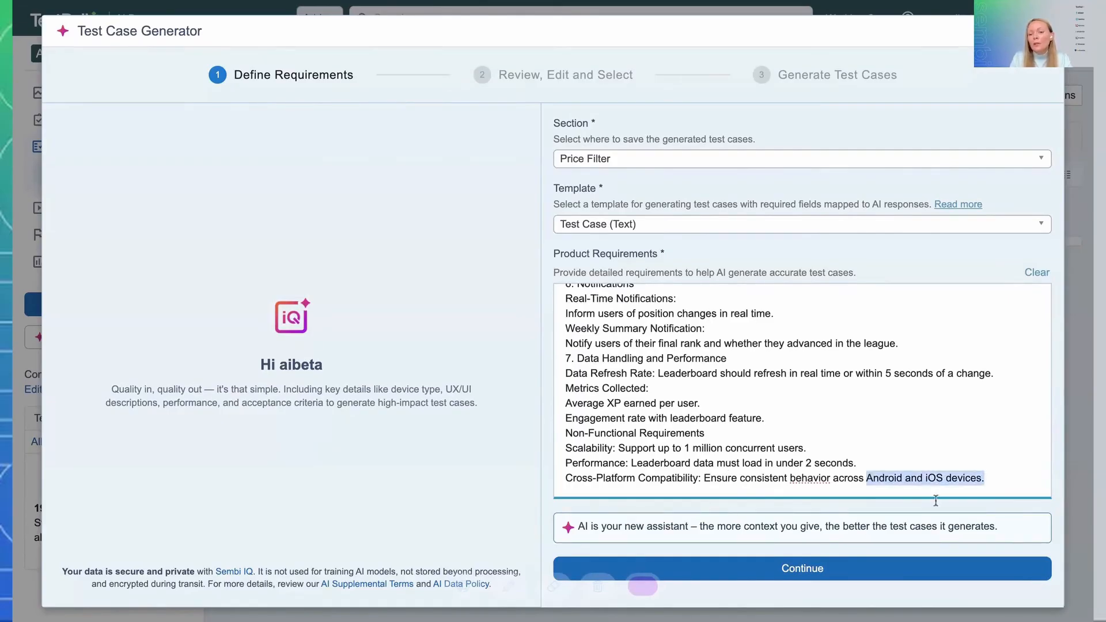
Submit the requirements for AI processing and review the proposed test case titles and descriptions against them.
click(773, 570)
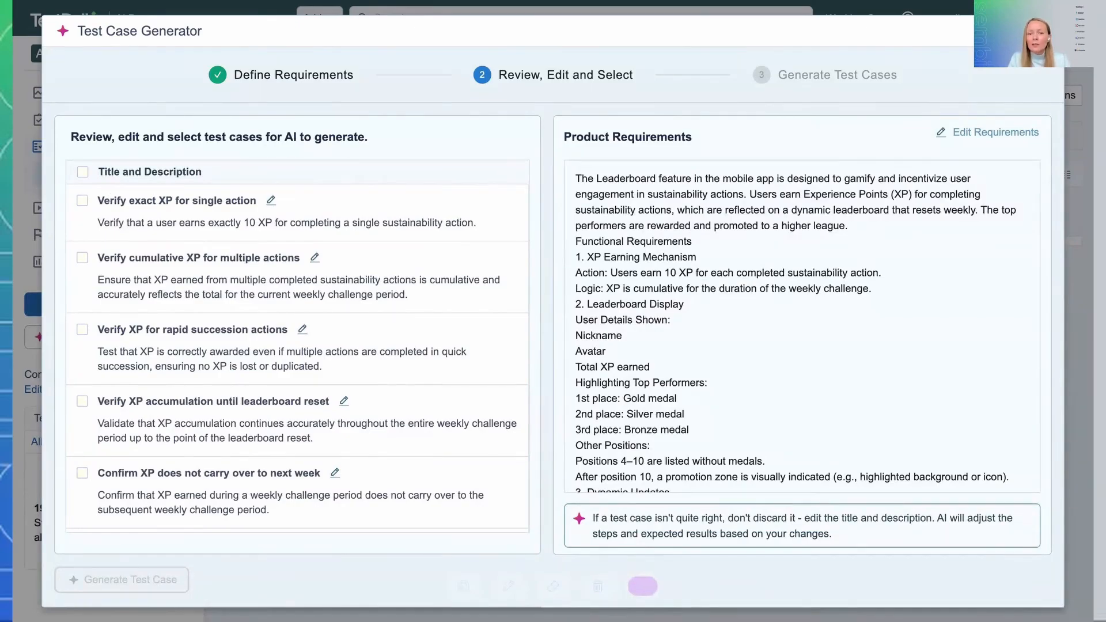
scroll(251, 198, down, 3)
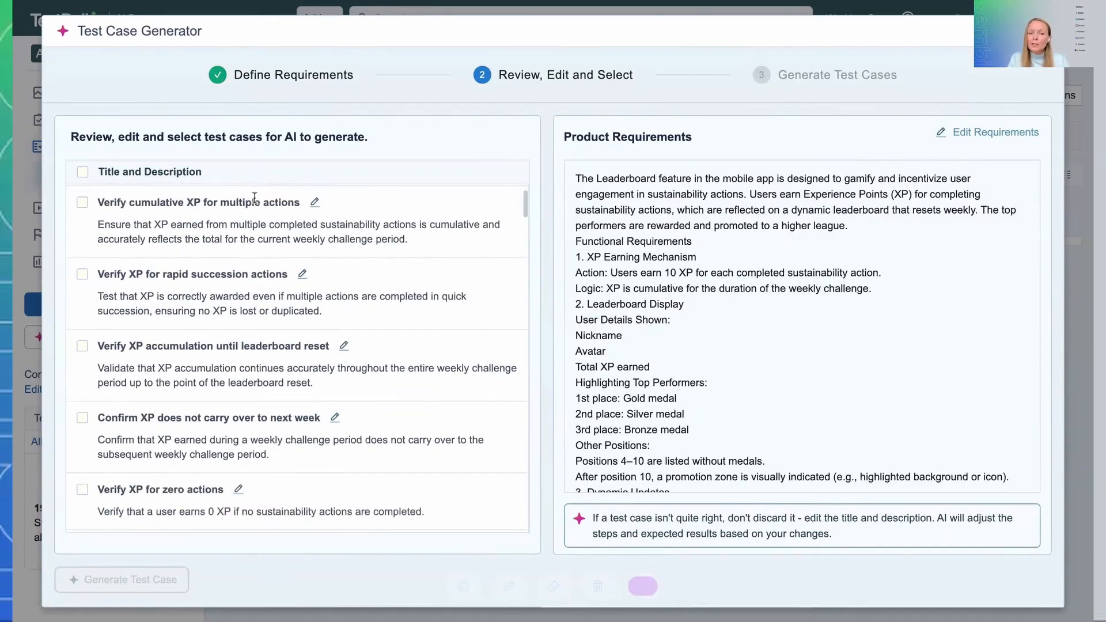
scroll(608, 260, down, 5)
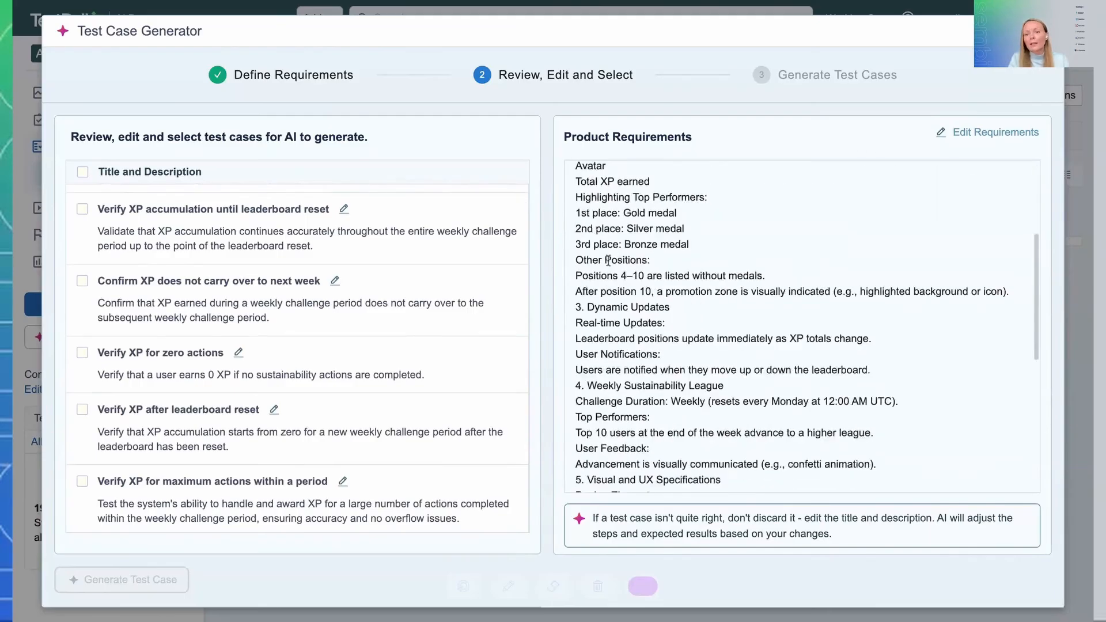
scroll(376, 260, down, 3)
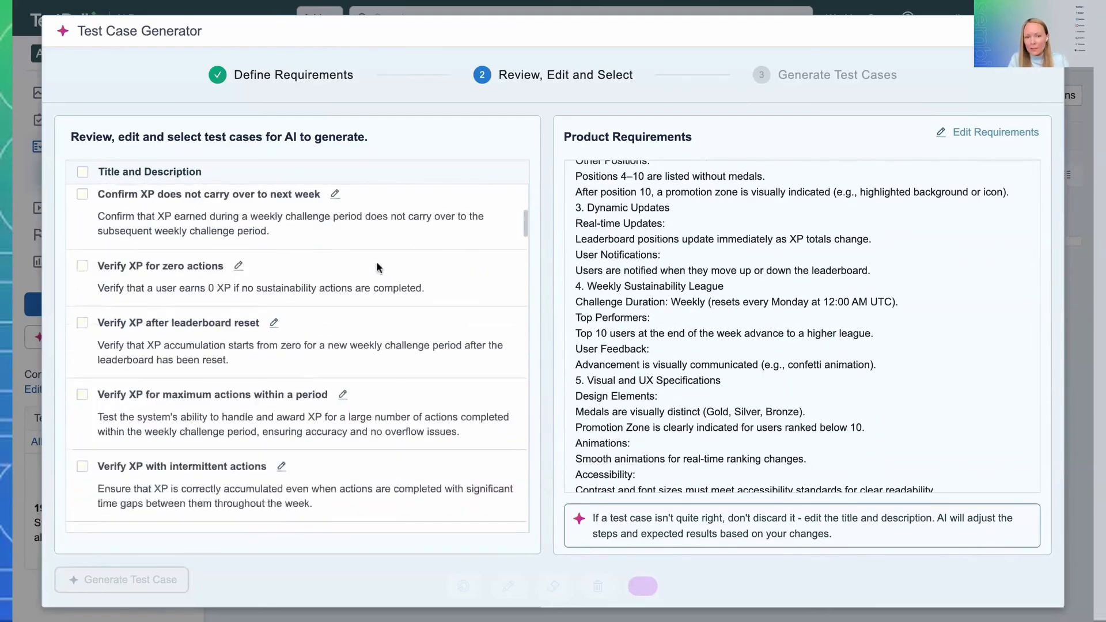
Change the description of "Verify exact XP for single action" to require exactly 20 XP and save the edit.
scroll(377, 266, up, 7)
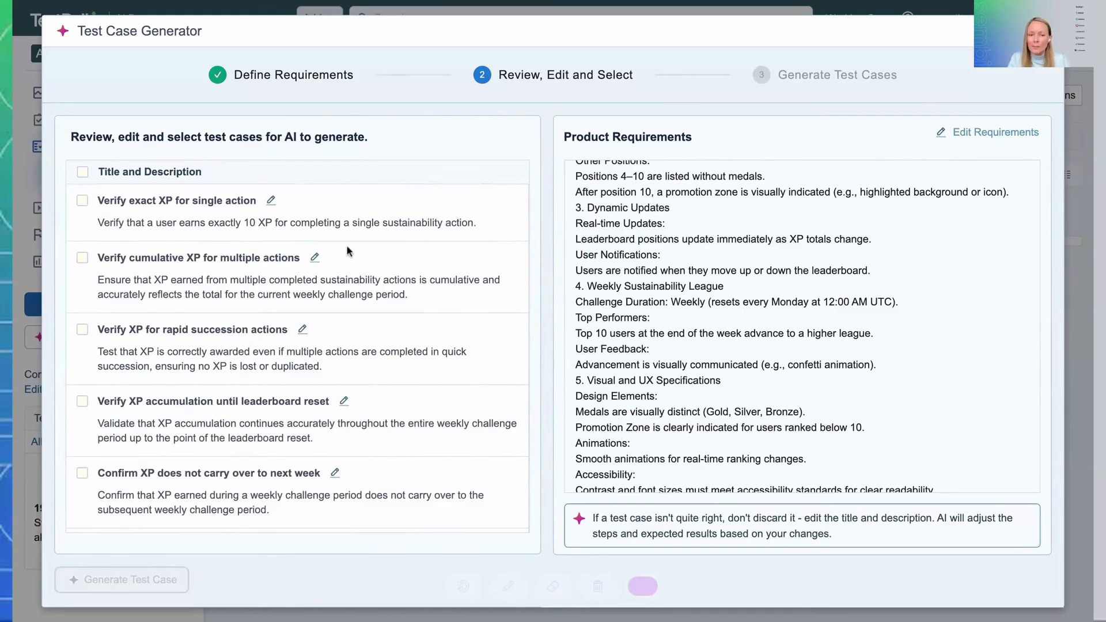
click(271, 200)
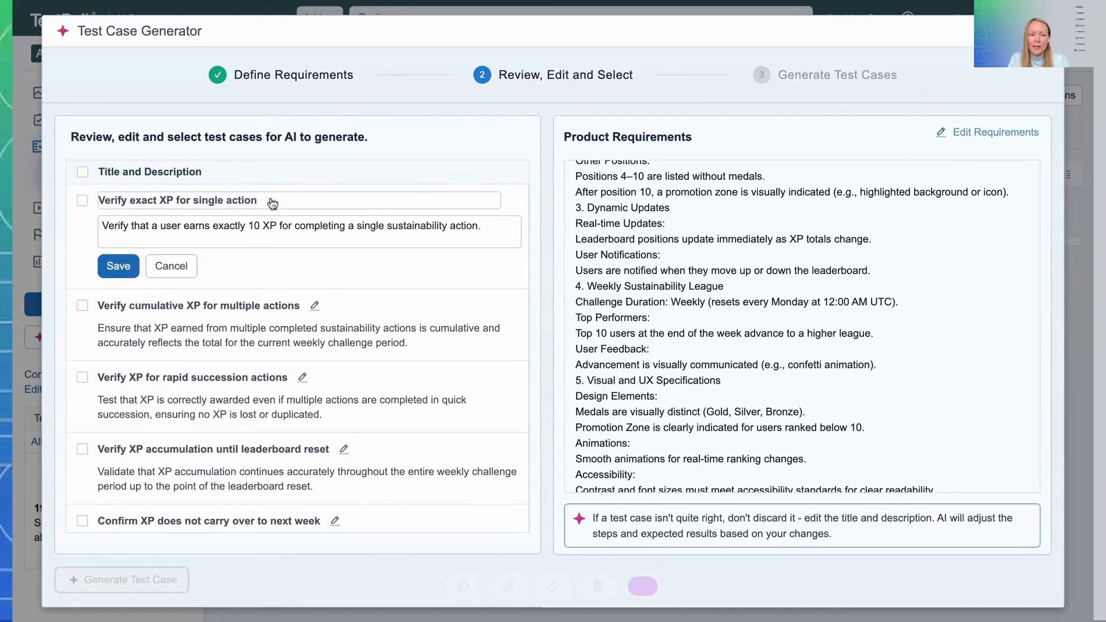
double_click(254, 225)
text(20)
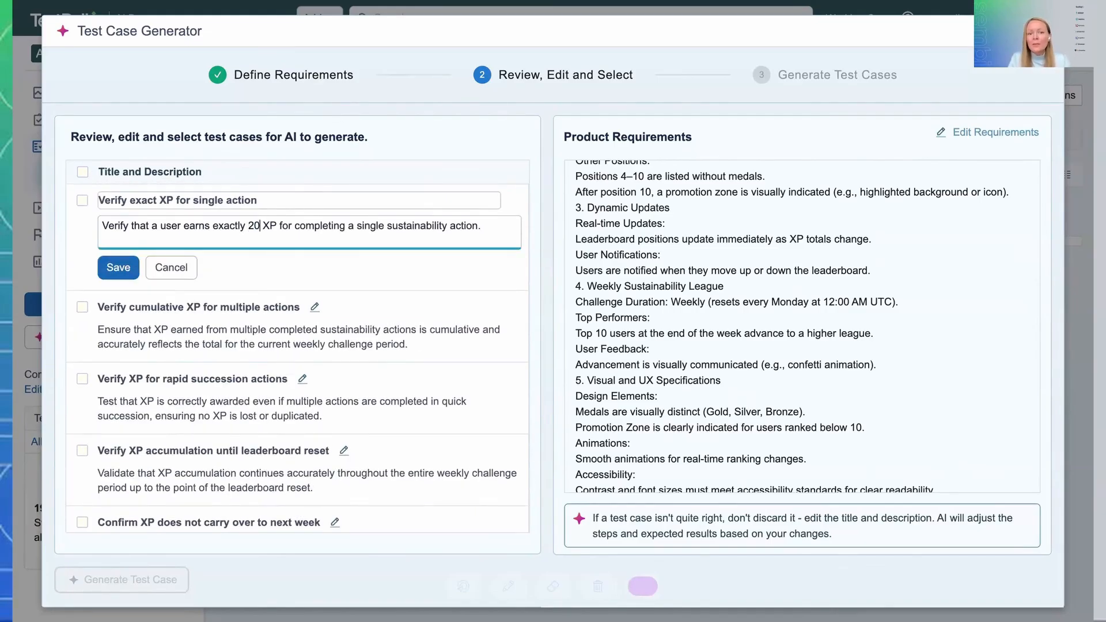
click(123, 269)
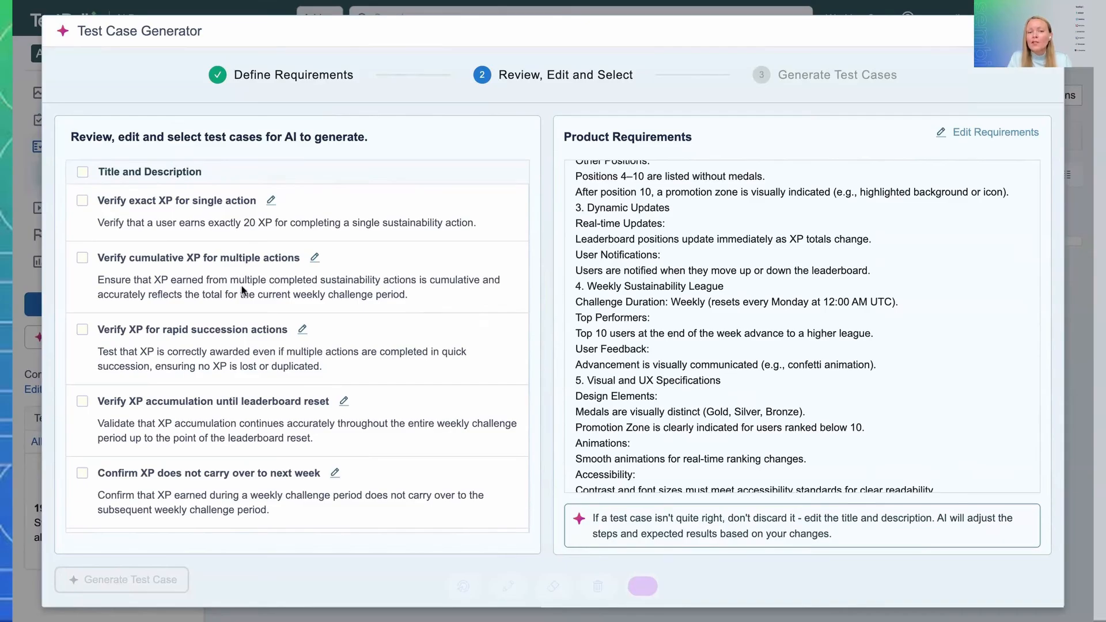
Select the proposed XP test cases for zero actions, no carry-over to next week, accumulation until leaderboard reset, and exact XP for single action.
scroll(297, 357, down, 2)
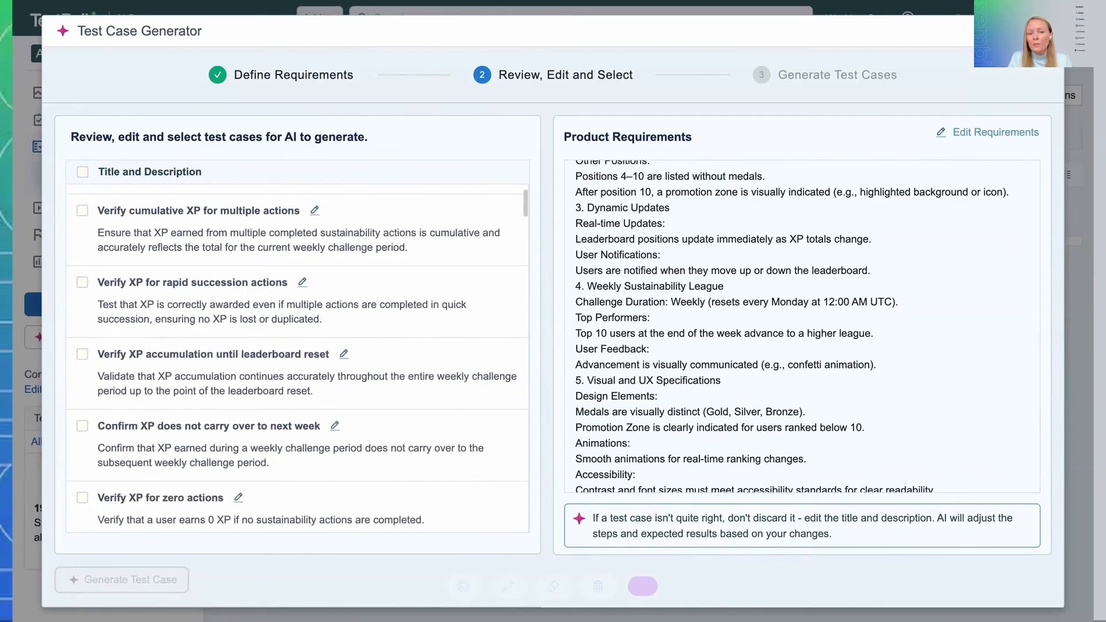
scroll(297, 357, down, 4)
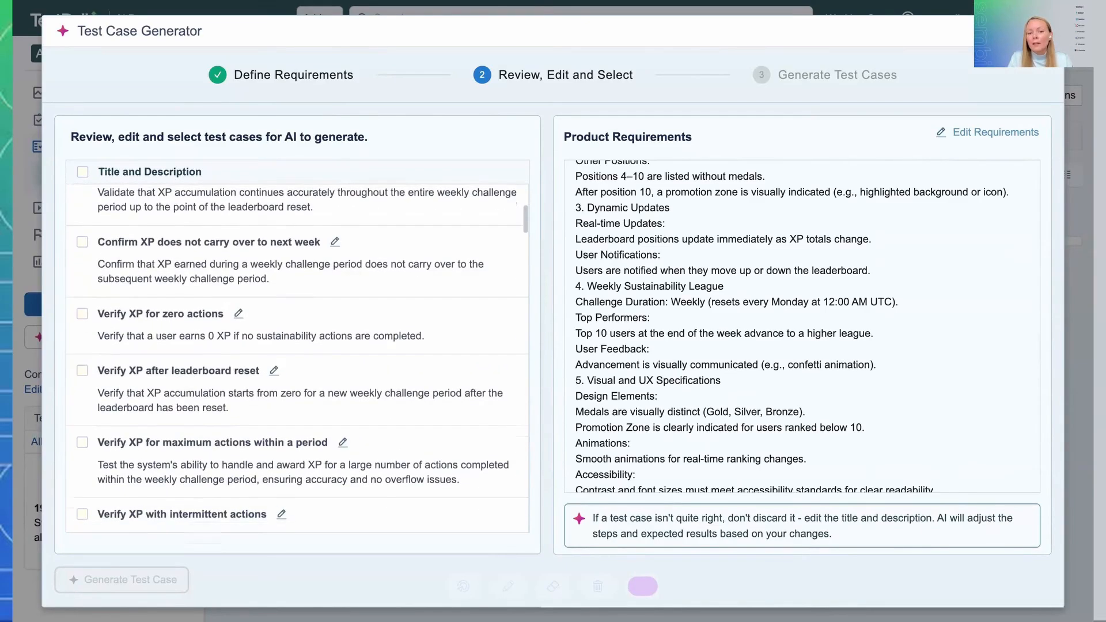
click(82, 287)
click(83, 216)
scroll(83, 288, up, 6)
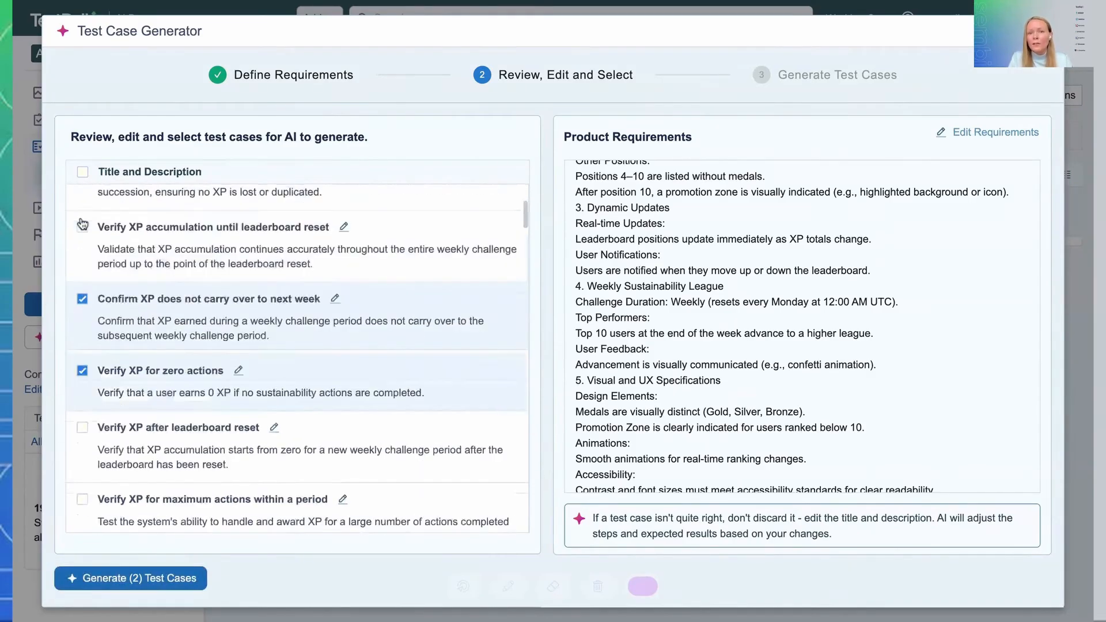
click(83, 400)
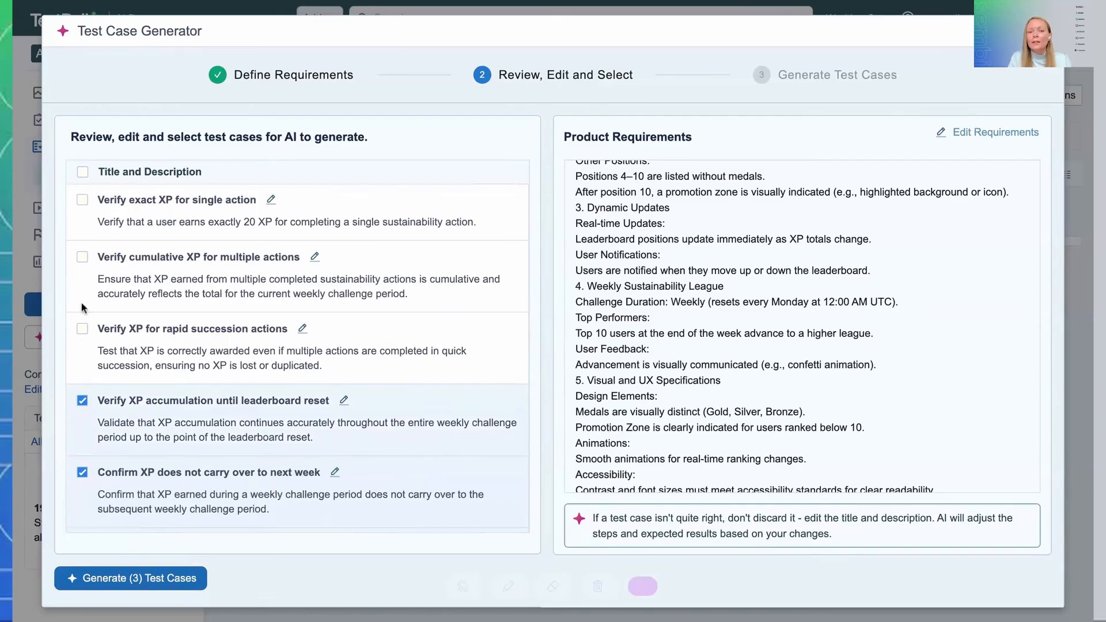
click(86, 200)
Add "Leaderboard Responsiveness During Simultaneous XP Updates" and "Gradual Increase of Concurrent Users" to the selected test cases.
scroll(213, 423, down, 1)
scroll(213, 423, down, 8)
scroll(205, 417, down, 5)
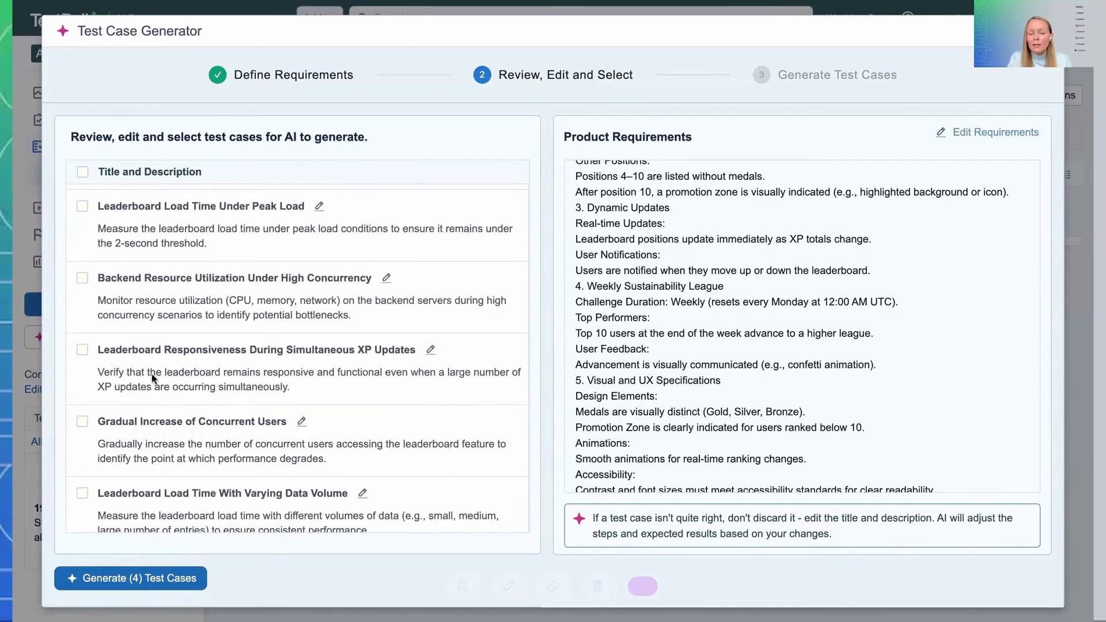
click(83, 350)
click(83, 421)
Check the remaining product requirements and also select "Identify top 10 users for advancement" and "Visual confirmation of league advancement".
scroll(320, 393, down, 1)
scroll(319, 393, down, 5)
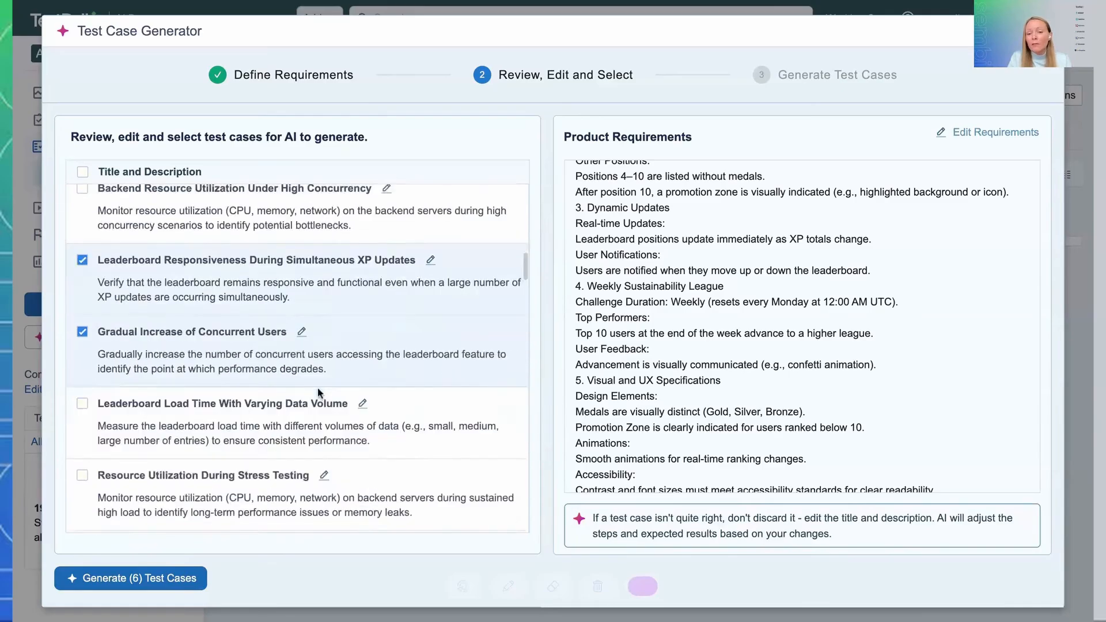
scroll(320, 393, down, 1)
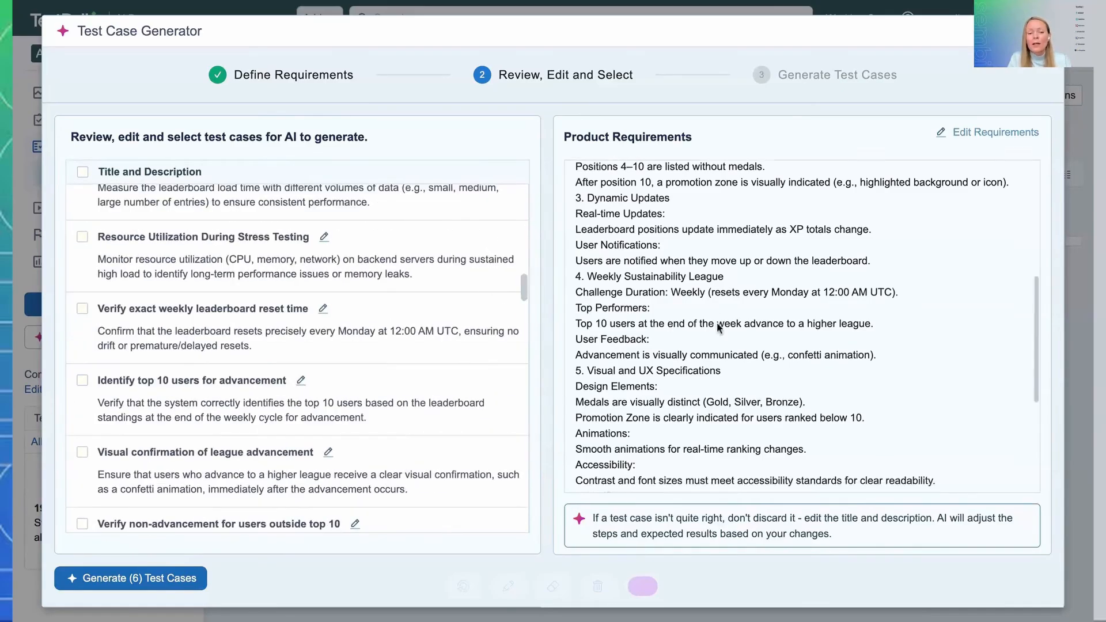
scroll(719, 327, down, 3)
scroll(718, 327, down, 2)
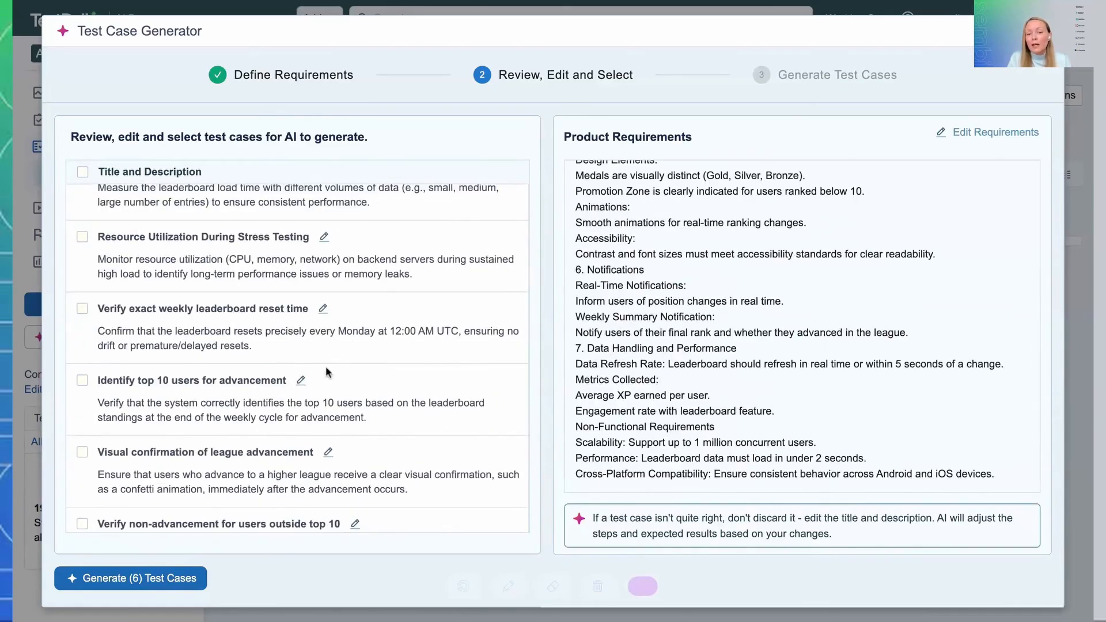
scroll(72, 305, down, 2)
click(83, 296)
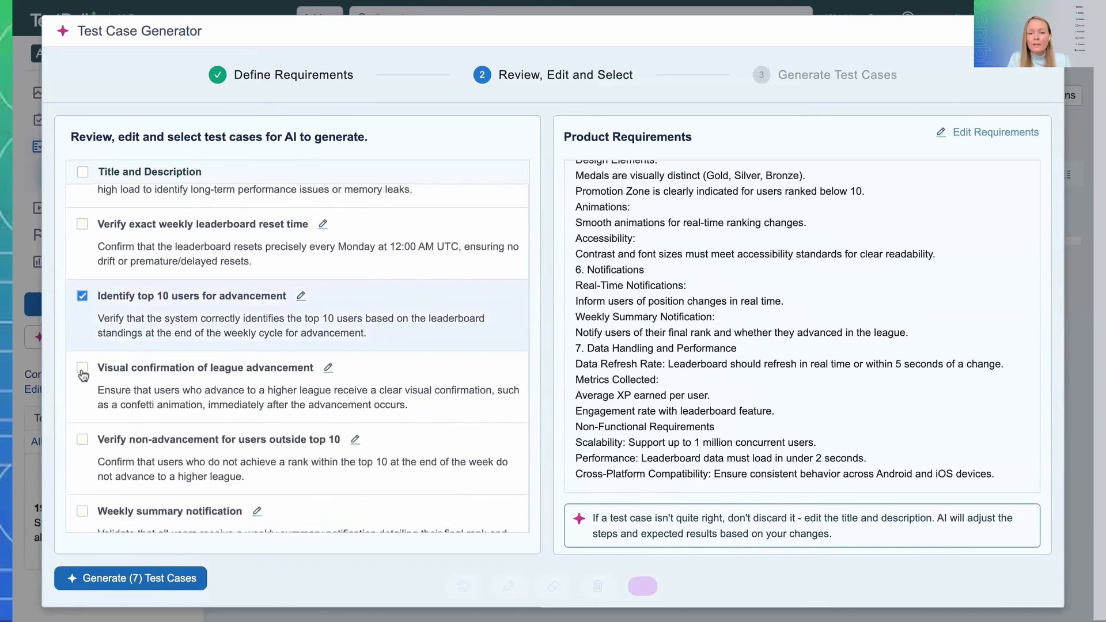
click(83, 367)
Look over the remaining proposals, generate the selected test cases with AI, and go to the saved cases.
scroll(193, 449, down, 6)
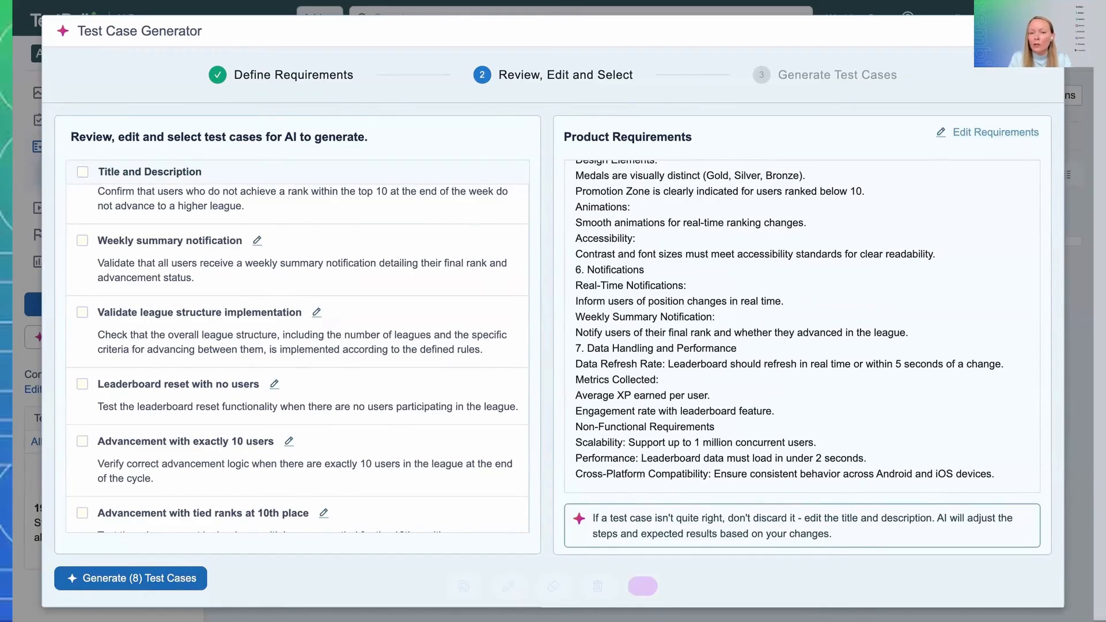
scroll(297, 345, up, 5)
scroll(231, 374, up, 3)
scroll(231, 375, down, 4)
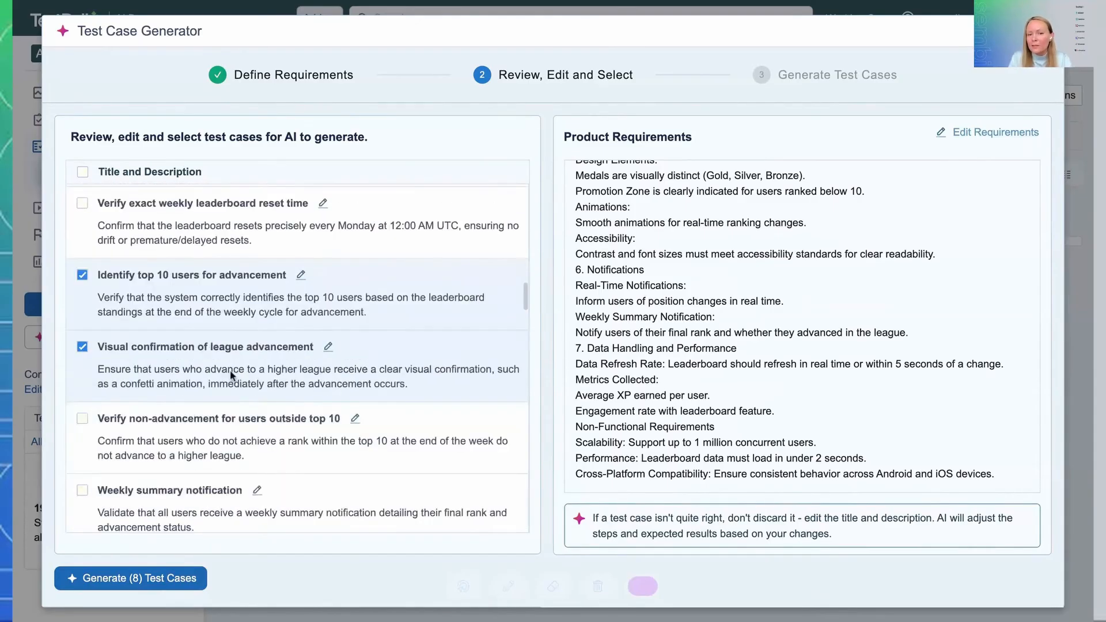
click(122, 579)
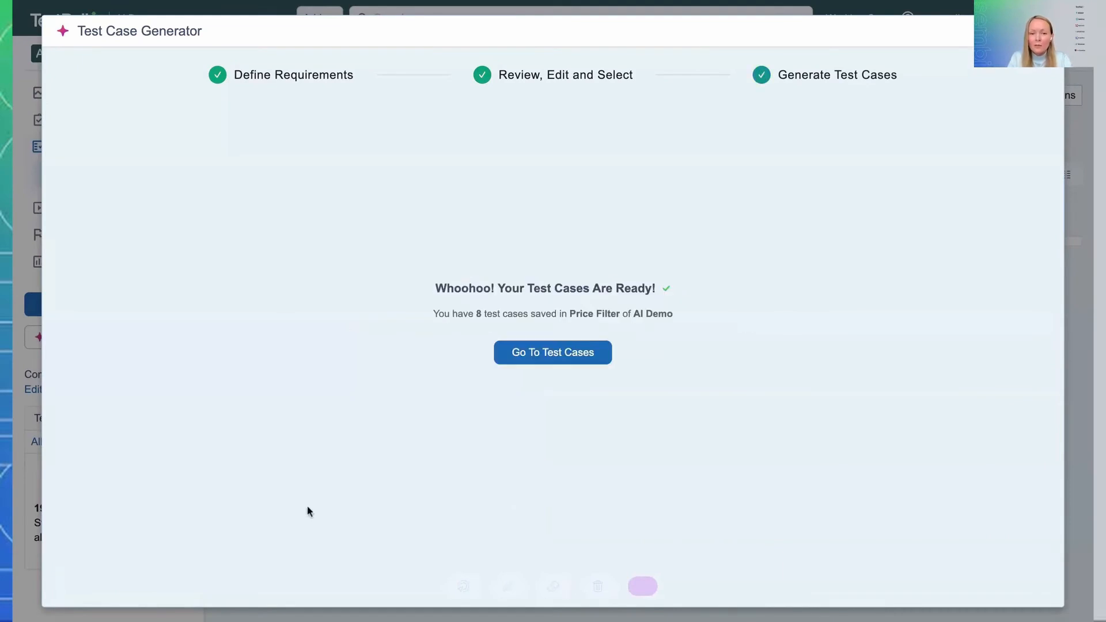
click(542, 354)
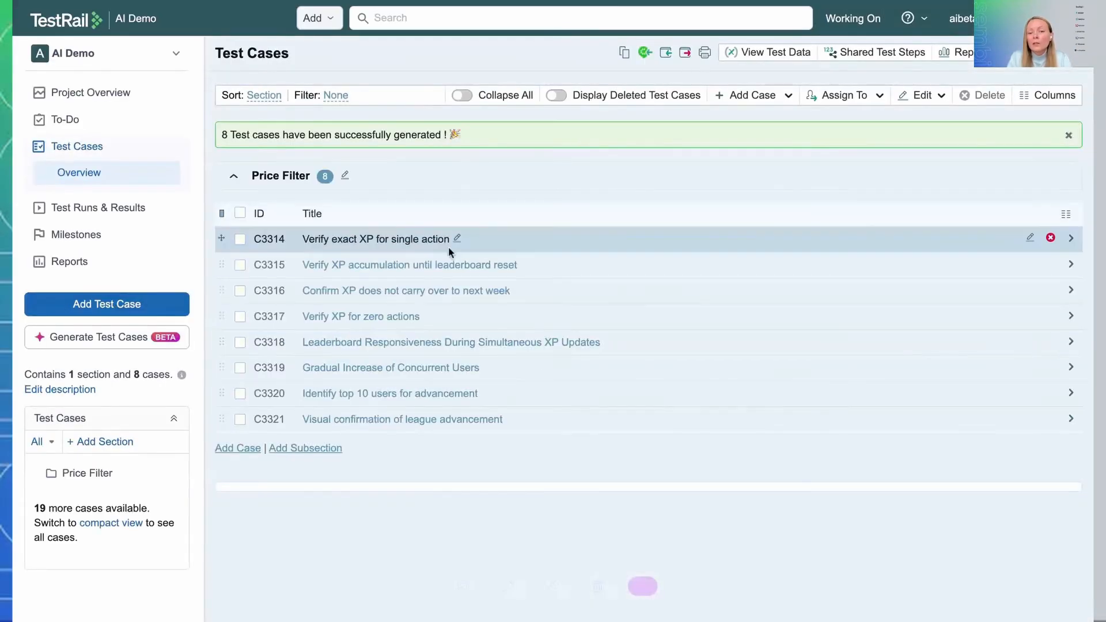
Open the generated "Verify exact XP for single action" case and check its description and expected result for the edited XP value.
click(424, 242)
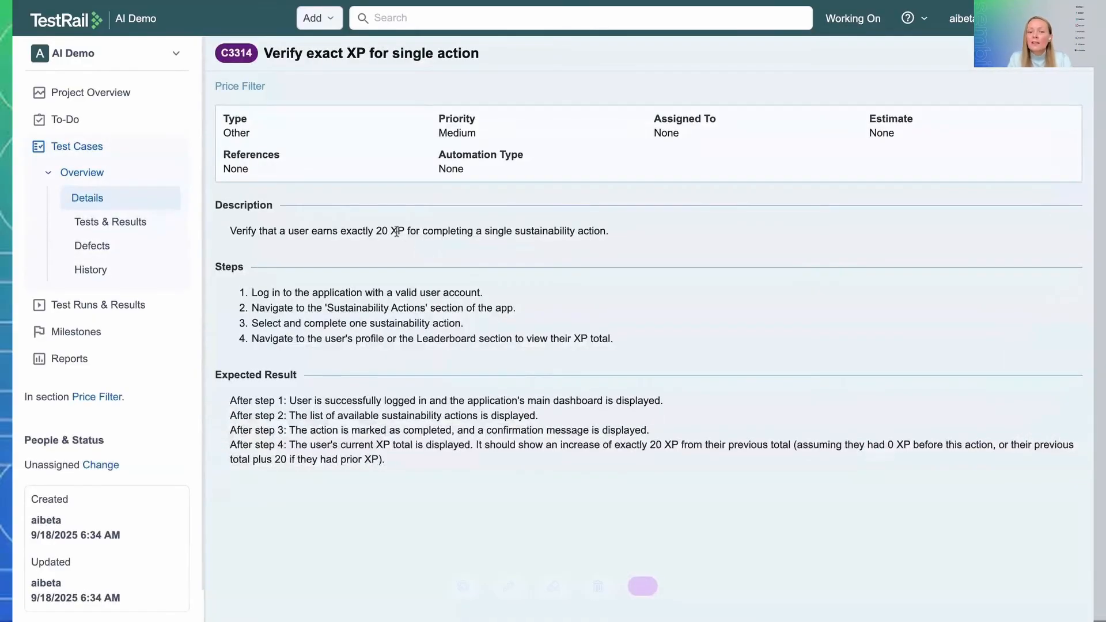
drag(231, 229, 581, 240)
drag(642, 444, 737, 448)
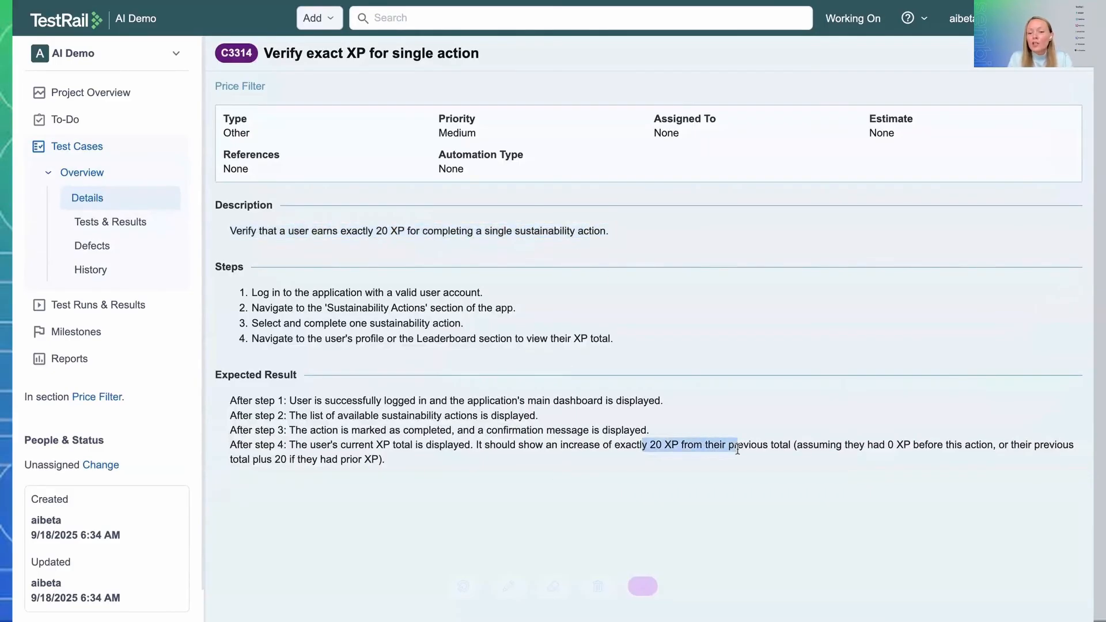